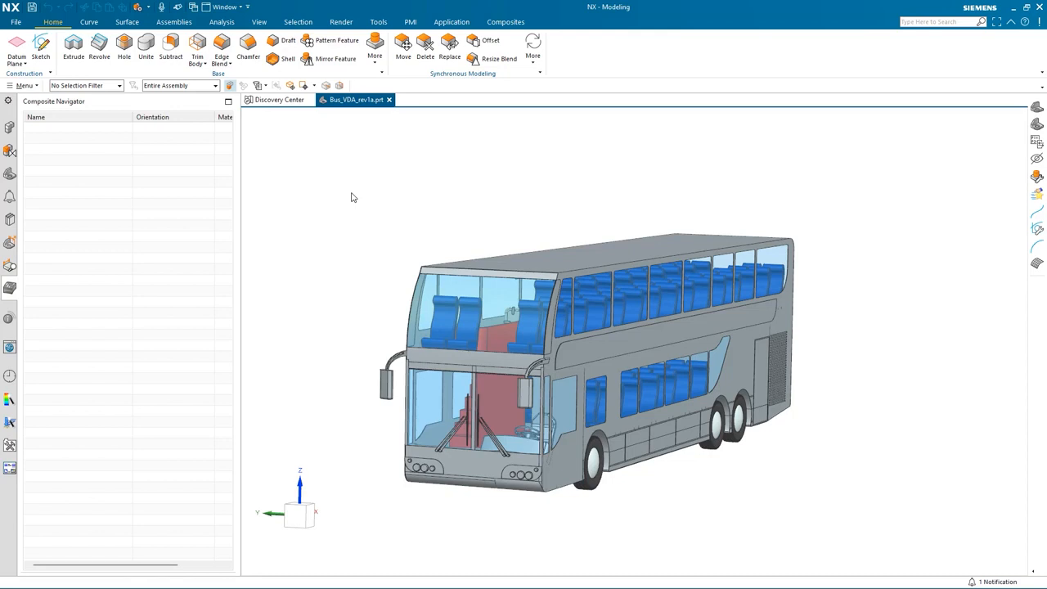
Create a new part from the millimetre Model template and name it assy_dd1.prt.
{"action": "left_click", "coordinate": [16, 22]}
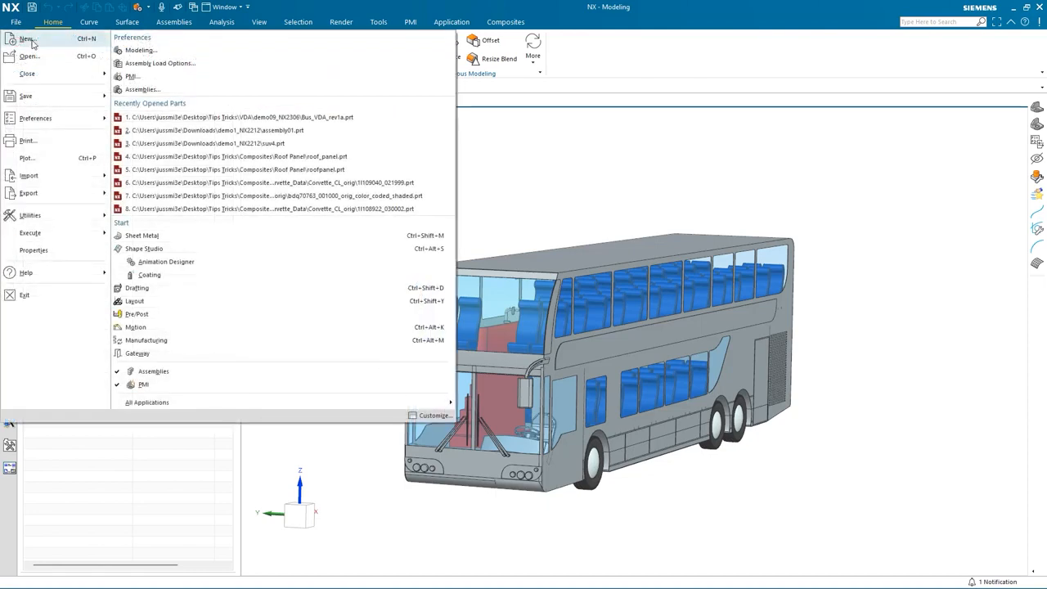
{"action": "left_click", "coordinate": [36, 40]}
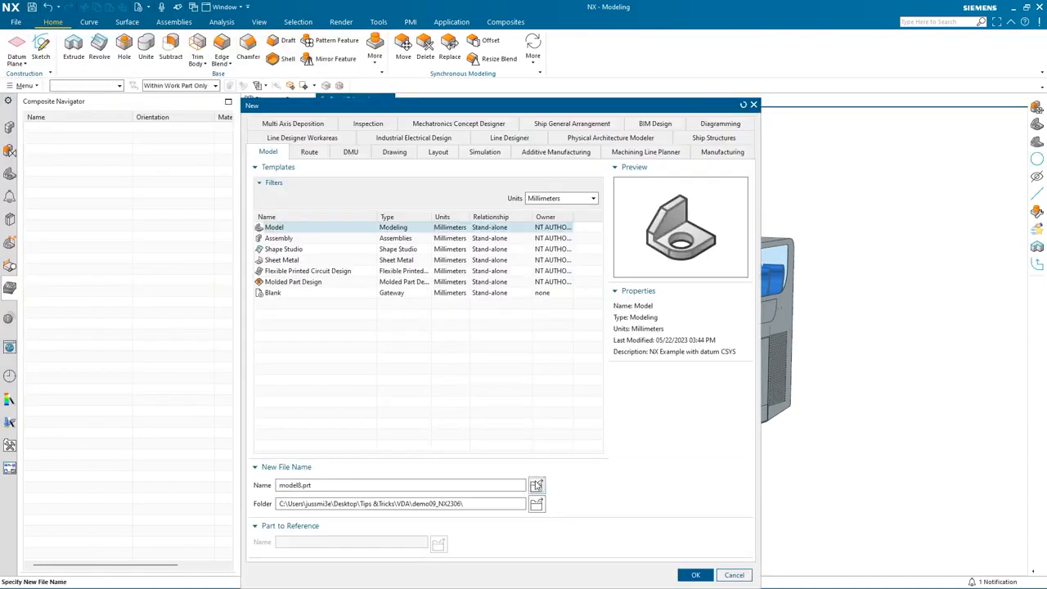
{"action": "left_click", "coordinate": [536, 485]}
{"action": "left_click", "coordinate": [804, 487]}
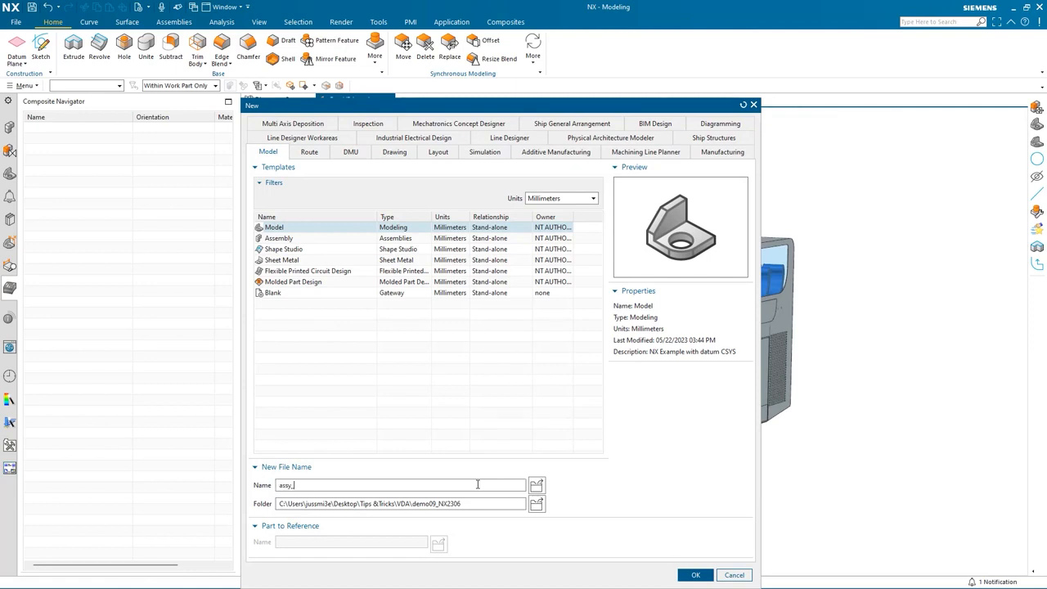
{"action": "left_click", "coordinate": [693, 575]}
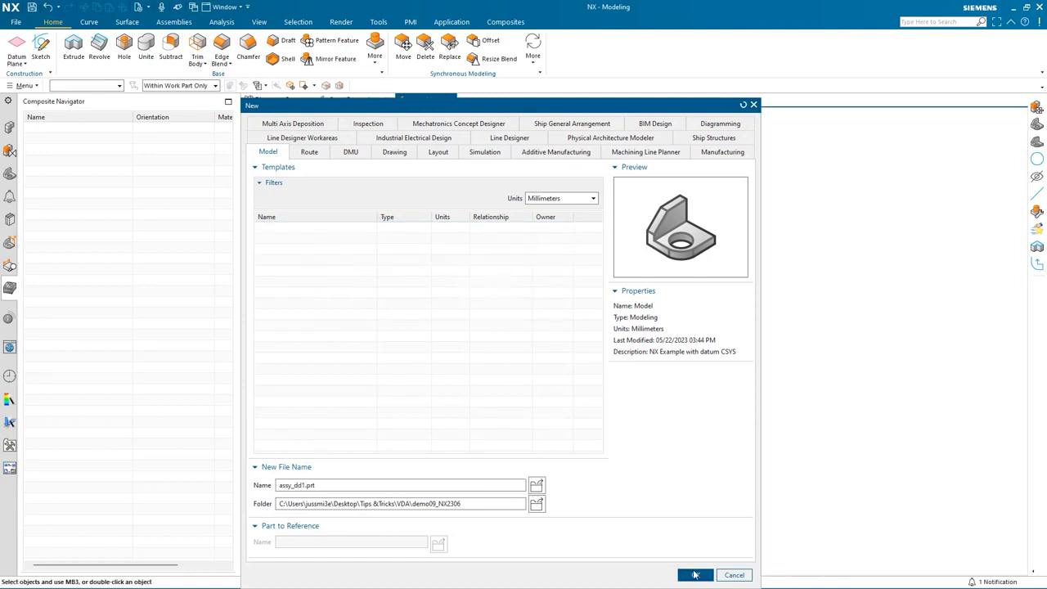
Add the Bus_VDA_rev1a part to the assembly at the datum coordinate system and lock it with a Fix constraint.
{"action": "left_click", "coordinate": [54, 49]}
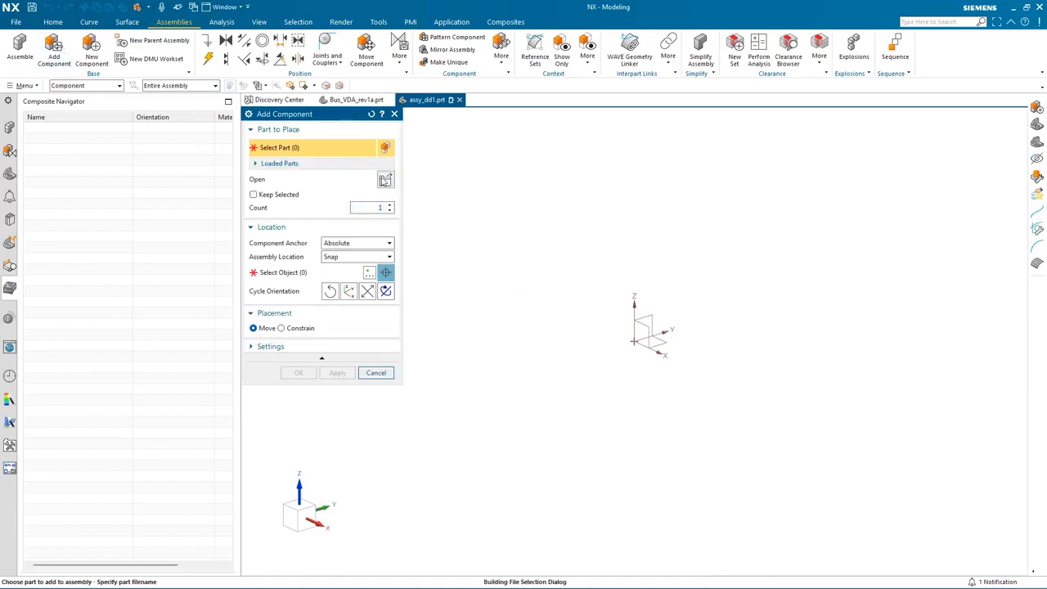
{"action": "left_click", "coordinate": [382, 175]}
{"action": "left_click", "coordinate": [562, 392]}
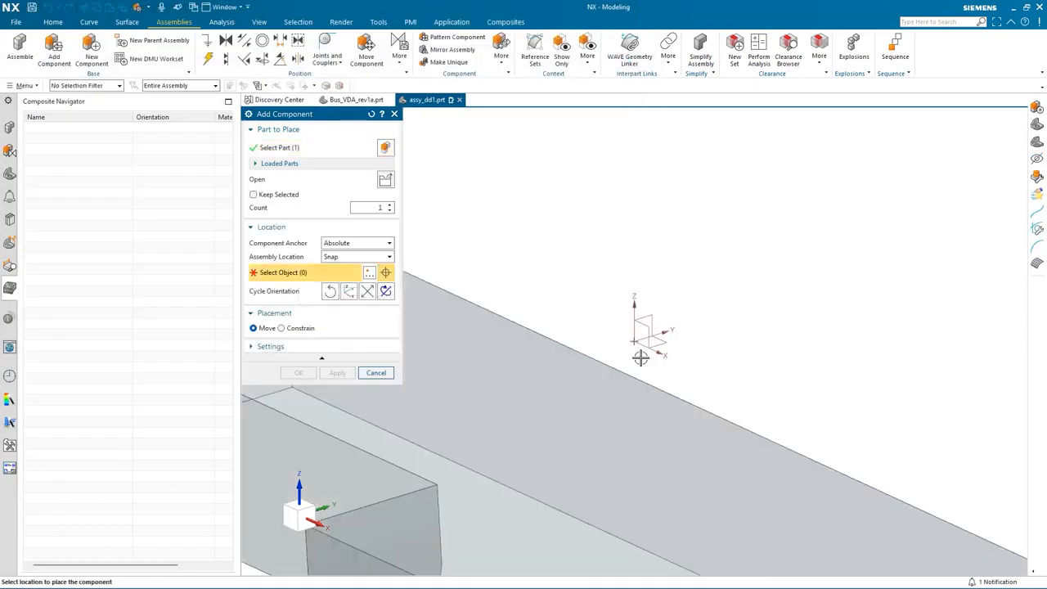
{"action": "left_click", "coordinate": [652, 335]}
{"action": "left_click", "coordinate": [299, 403]}
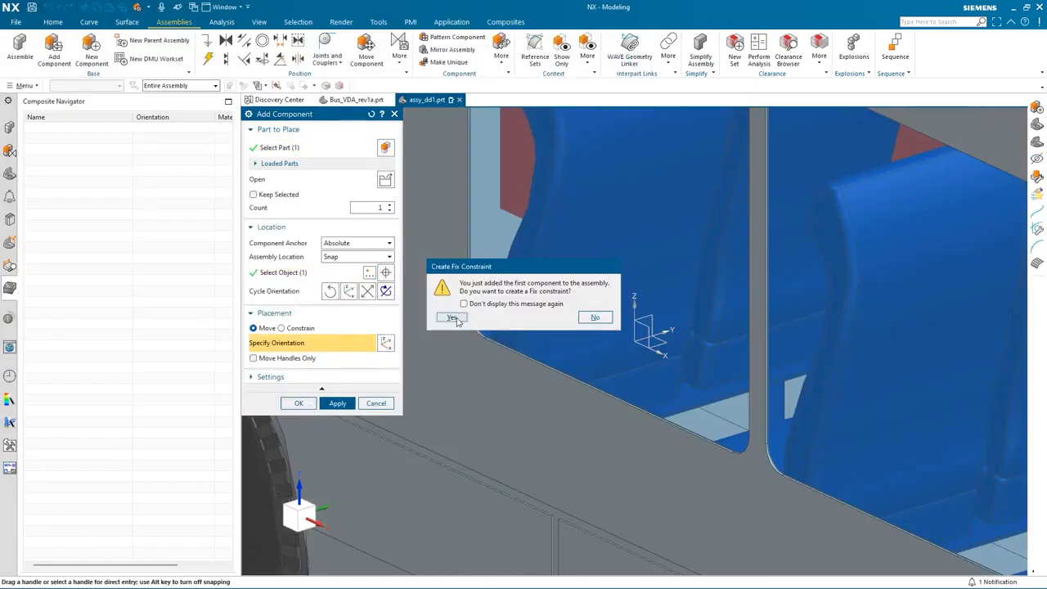
{"action": "left_click", "coordinate": [455, 318]}
{"action": "key", "text": "ctrl+f"}
{"action": "middle_click_drag", "start_coordinate": [463, 393], "coordinate": [555, 418]}
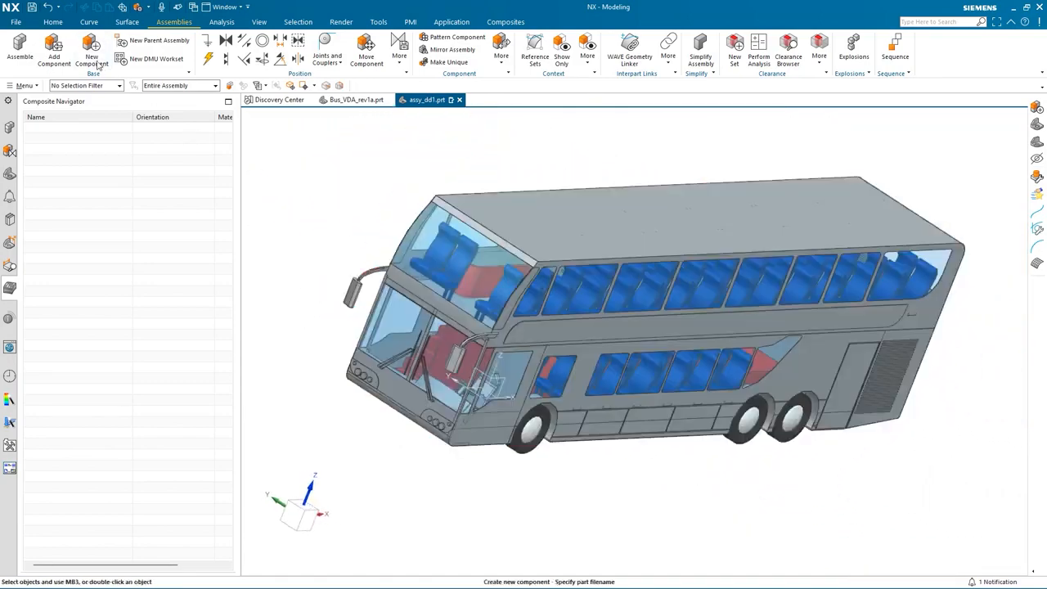
Create an empty new component named basedata_dd1 in the assembly from the Model template.
{"action": "left_click", "coordinate": [97, 63]}
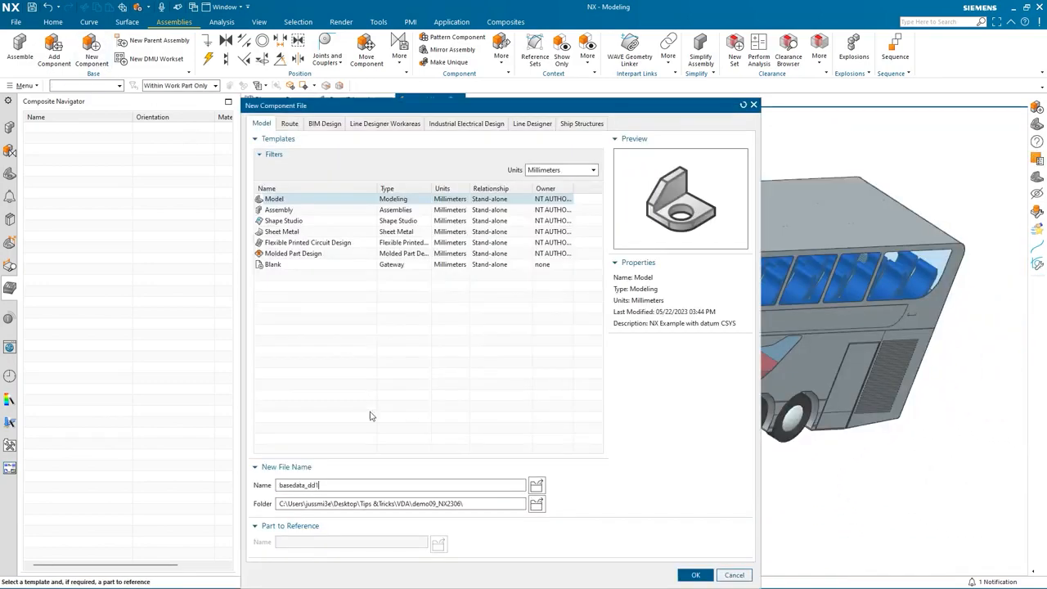
{"action": "left_click", "coordinate": [695, 575]}
{"action": "left_click", "coordinate": [338, 280]}
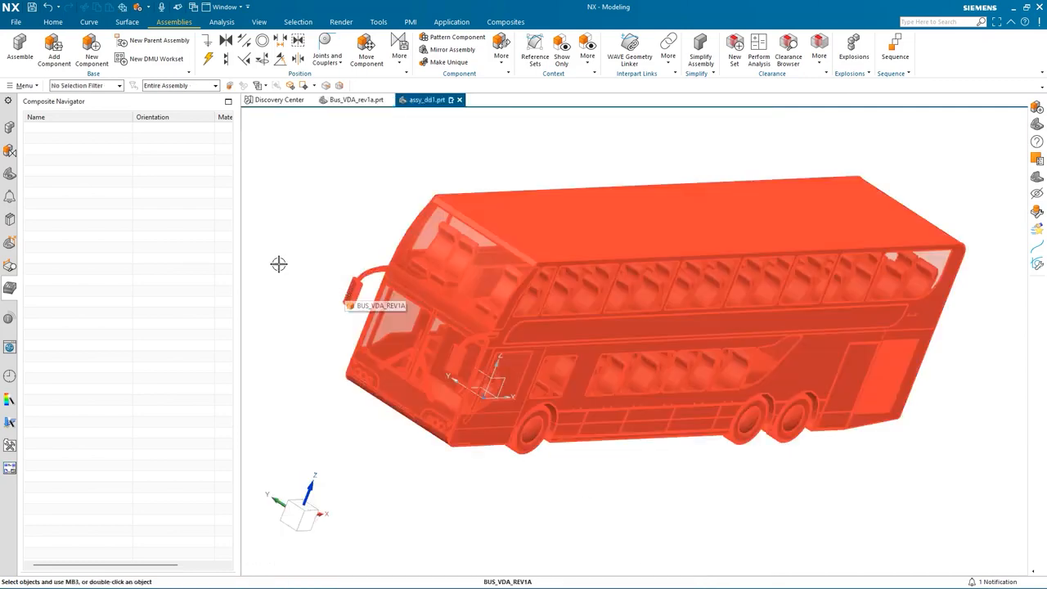
Create an empty new component named layoutdd1 in the assembly from the Model template.
{"action": "left_click", "coordinate": [88, 63]}
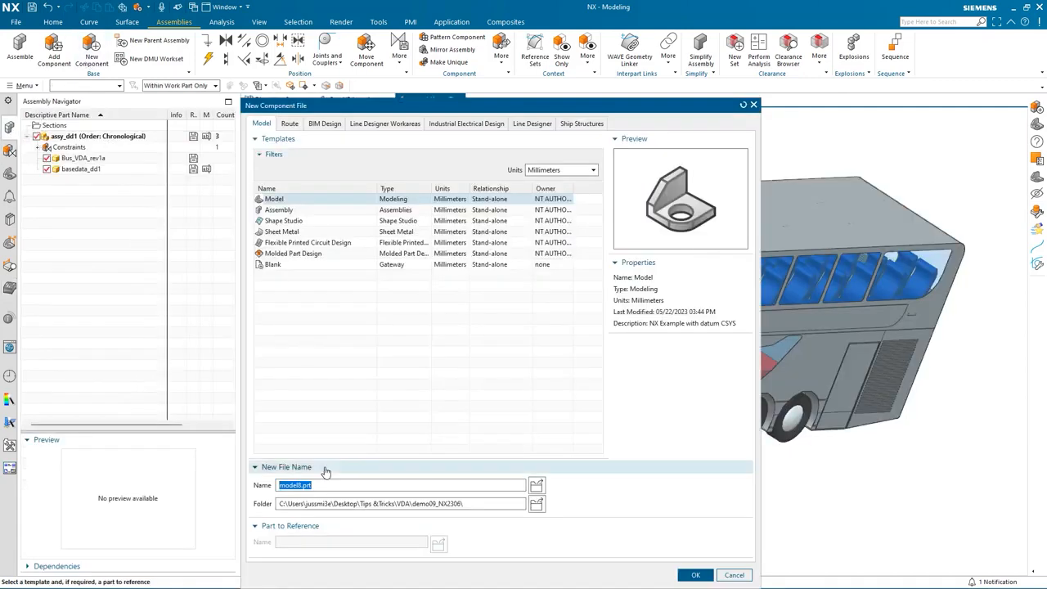
{"action": "type", "text": "layoutdd1"}
{"action": "left_click", "coordinate": [696, 575]}
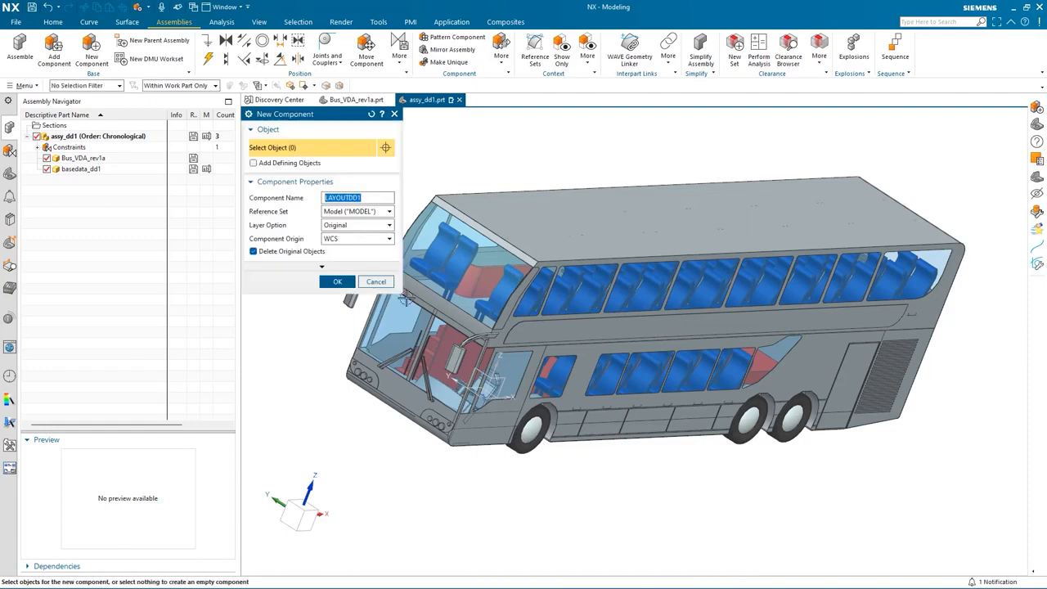
{"action": "left_click", "coordinate": [342, 280]}
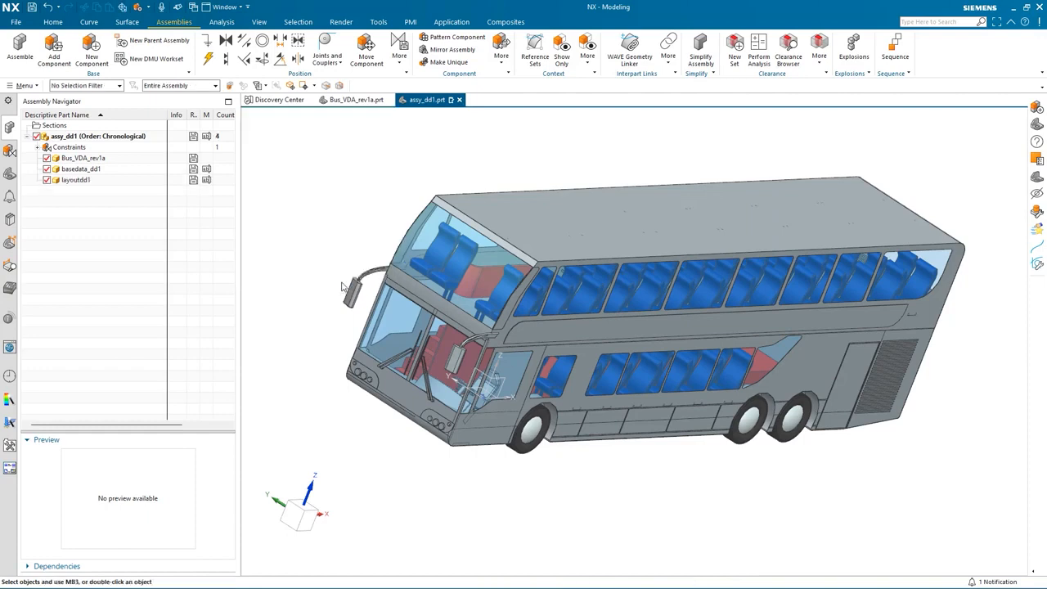
Make basedata_dd1 the work part and switch to the Vehicle Design Automation application.
{"action": "double_click", "coordinate": [82, 170]}
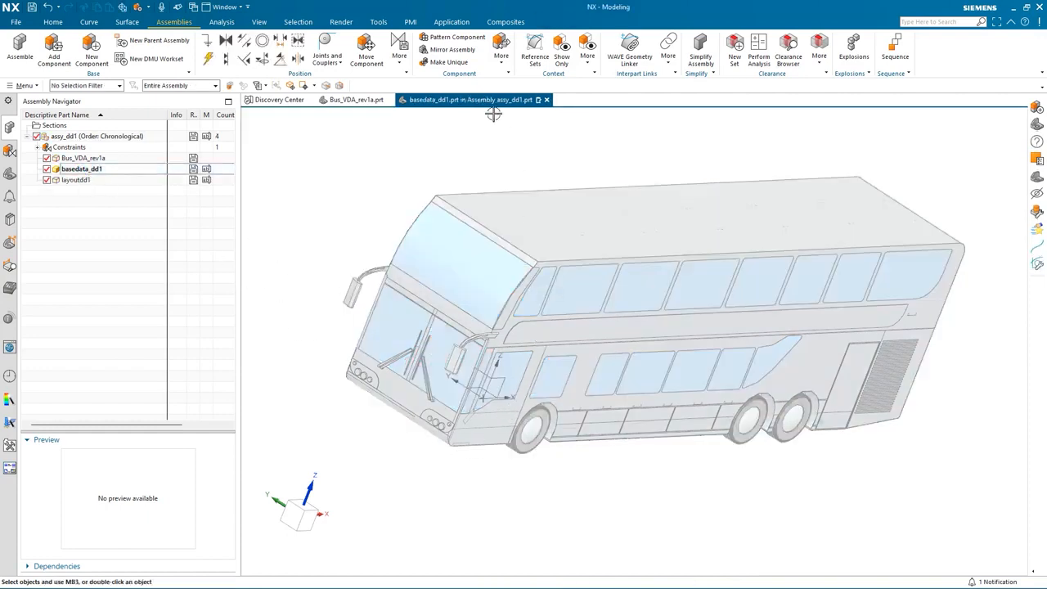
{"action": "left_click", "coordinate": [450, 22]}
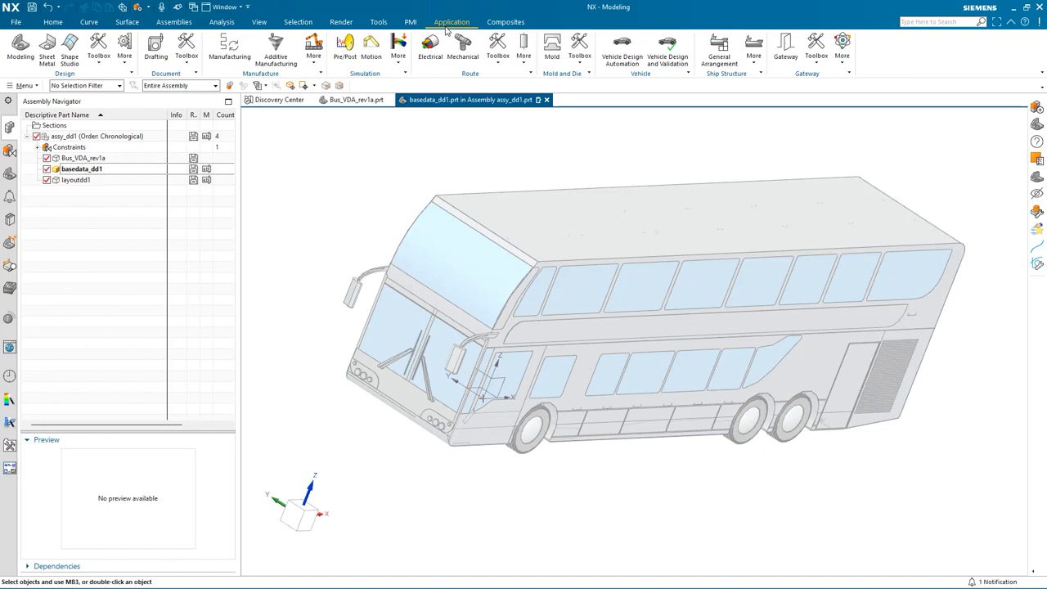
{"action": "left_click", "coordinate": [622, 49]}
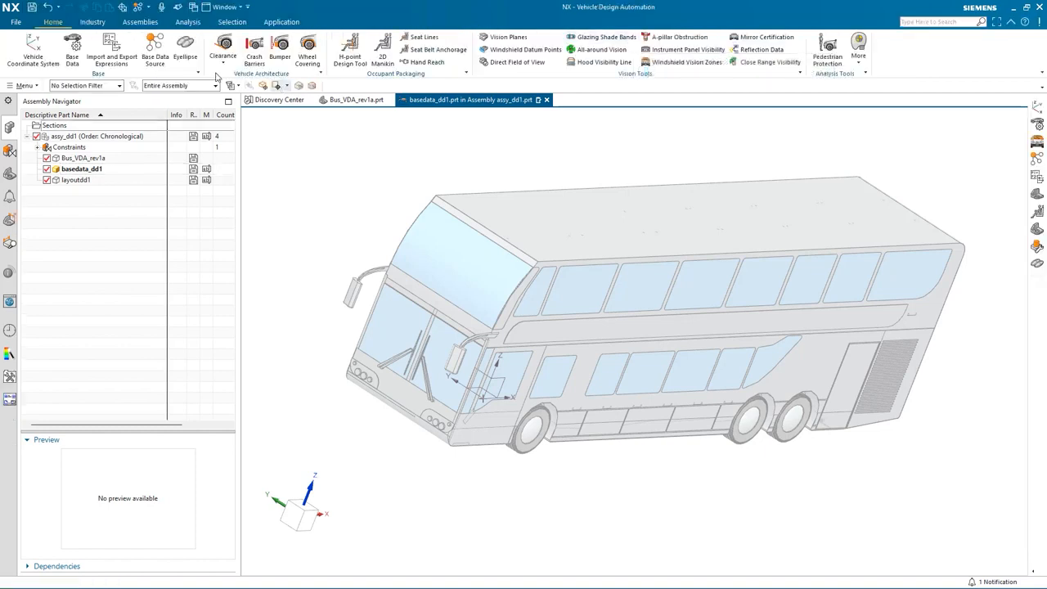
Create the vehicle coordinate system in basedata_dd1 with the default Length, Width, Height directions and the origin at 0, 0, 0.
{"action": "left_click", "coordinate": [33, 49]}
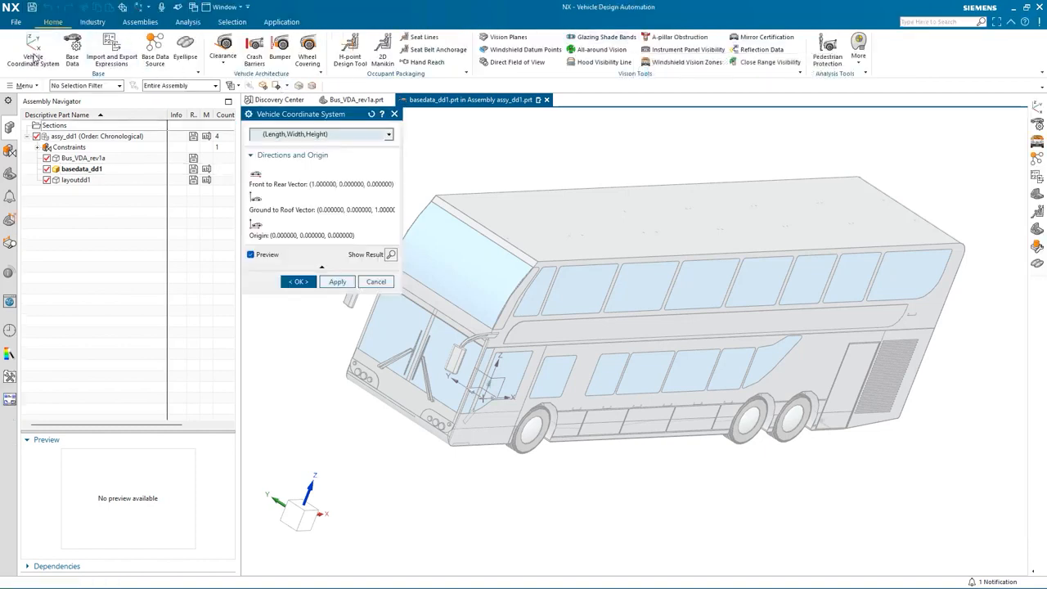
{"action": "left_click", "coordinate": [391, 254]}
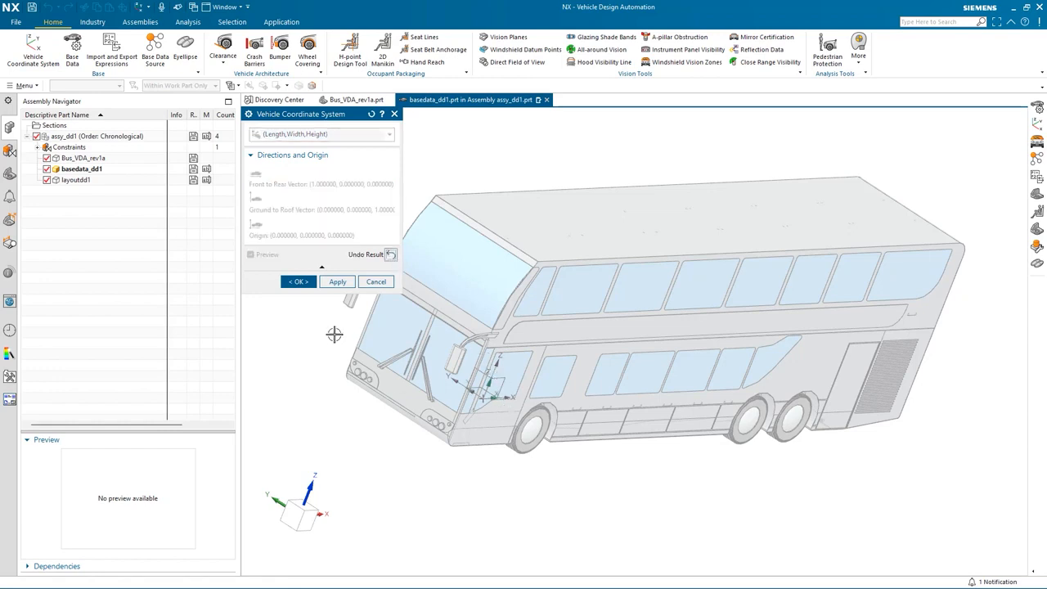
{"action": "left_click", "coordinate": [299, 282]}
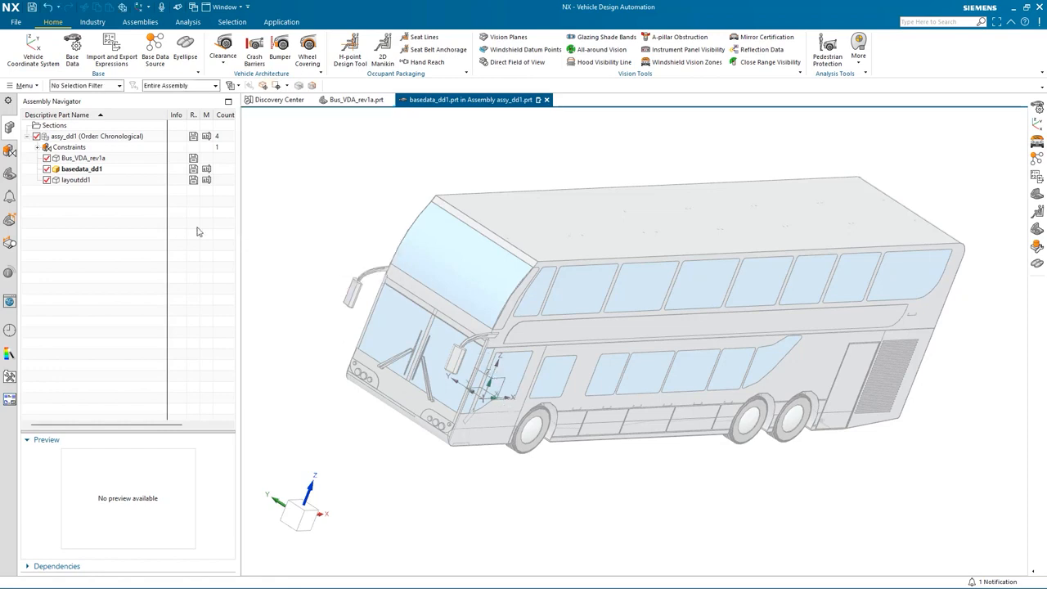
{"action": "left_click", "coordinate": [72, 49]}
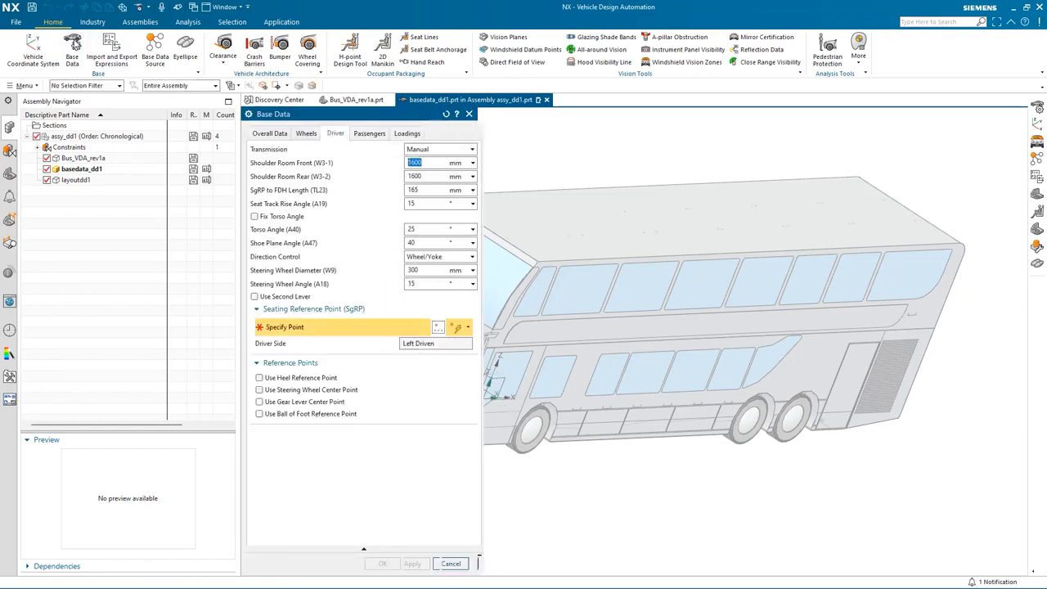
{"action": "left_click", "coordinate": [270, 133]}
{"action": "left_click", "coordinate": [442, 151]}
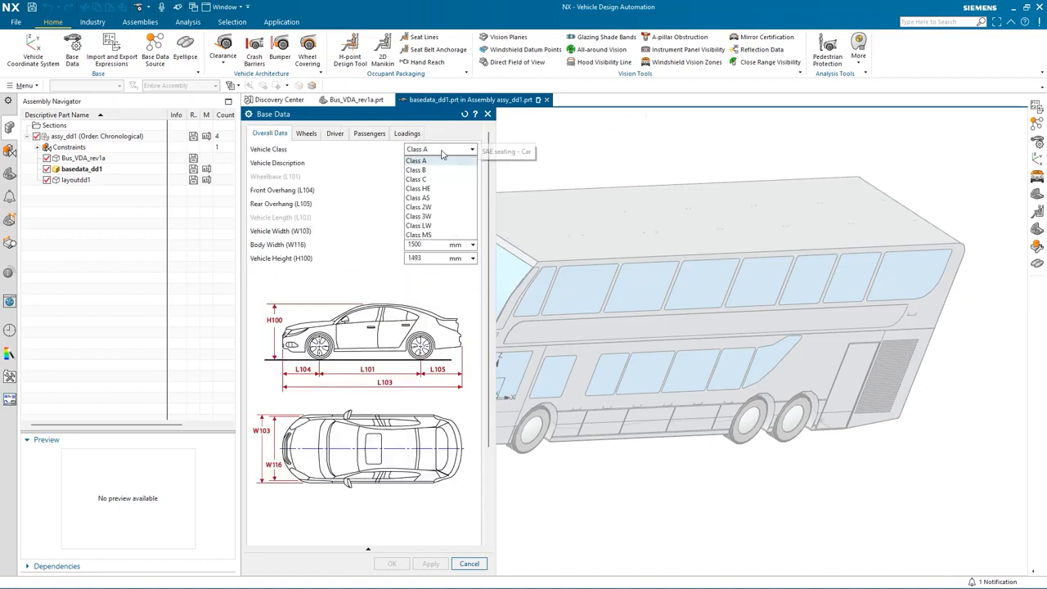
{"action": "left_click", "coordinate": [443, 179]}
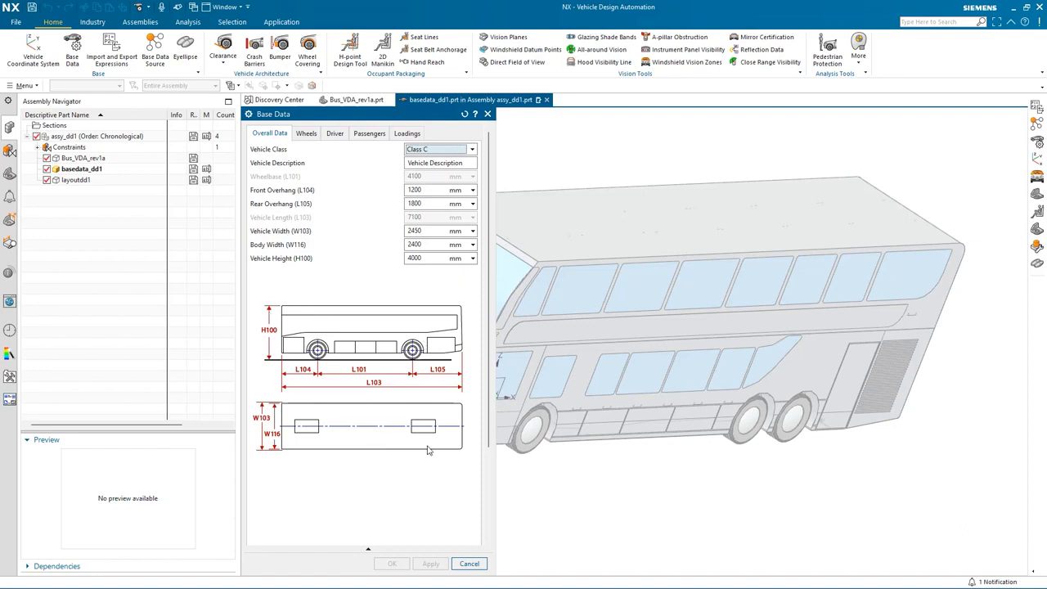
{"action": "left_click", "coordinate": [306, 134]}
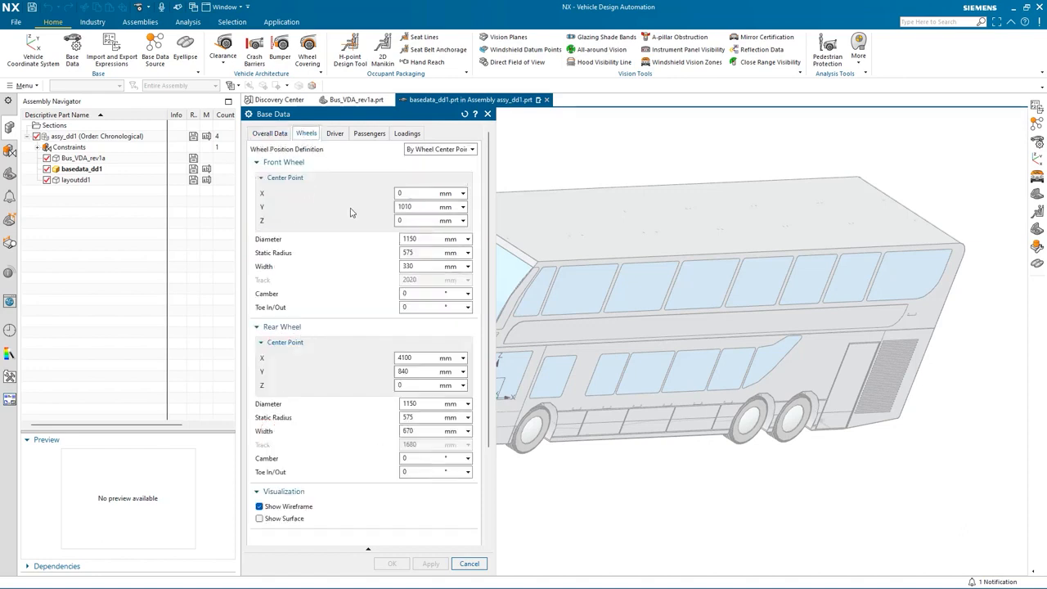
{"action": "left_click", "coordinate": [335, 134]}
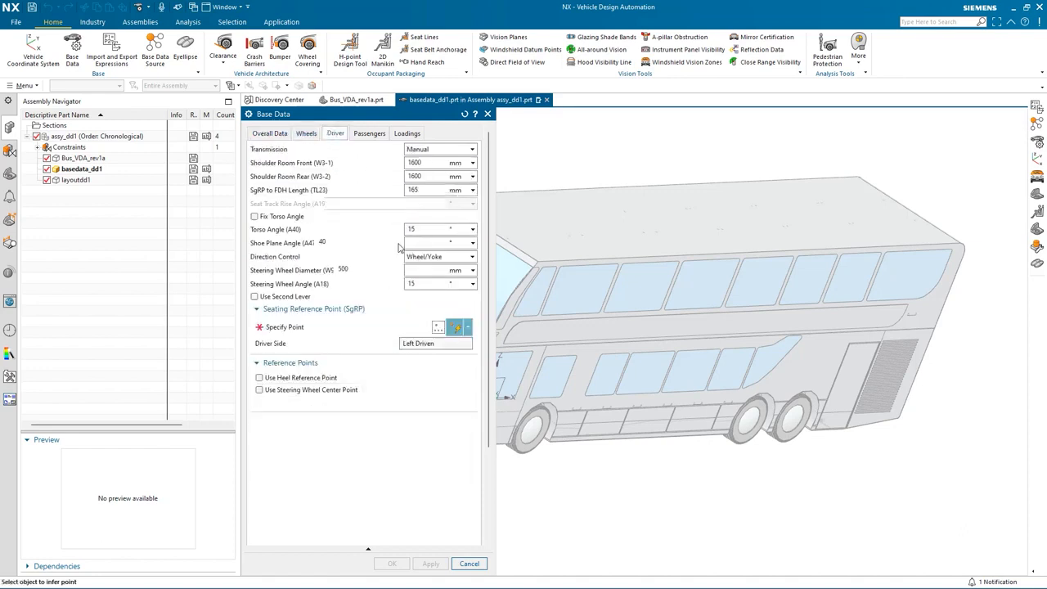
{"action": "left_click", "coordinate": [471, 563]}
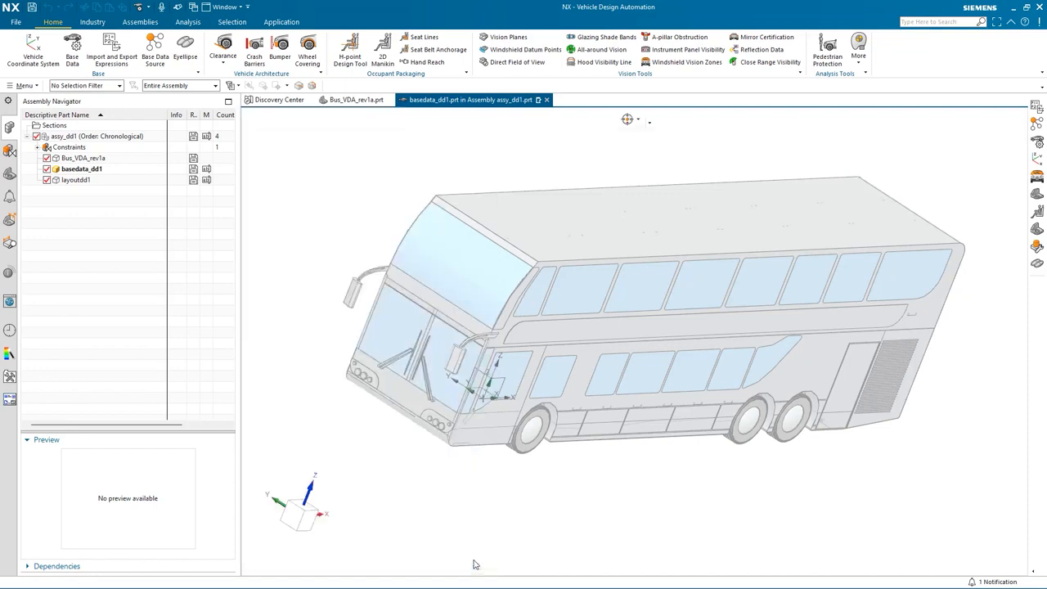
Import the expressions from the spreadsheet basedata-bus01.xlsx into basedata_dd1, overriding existing expressions.
{"action": "left_click", "coordinate": [113, 46]}
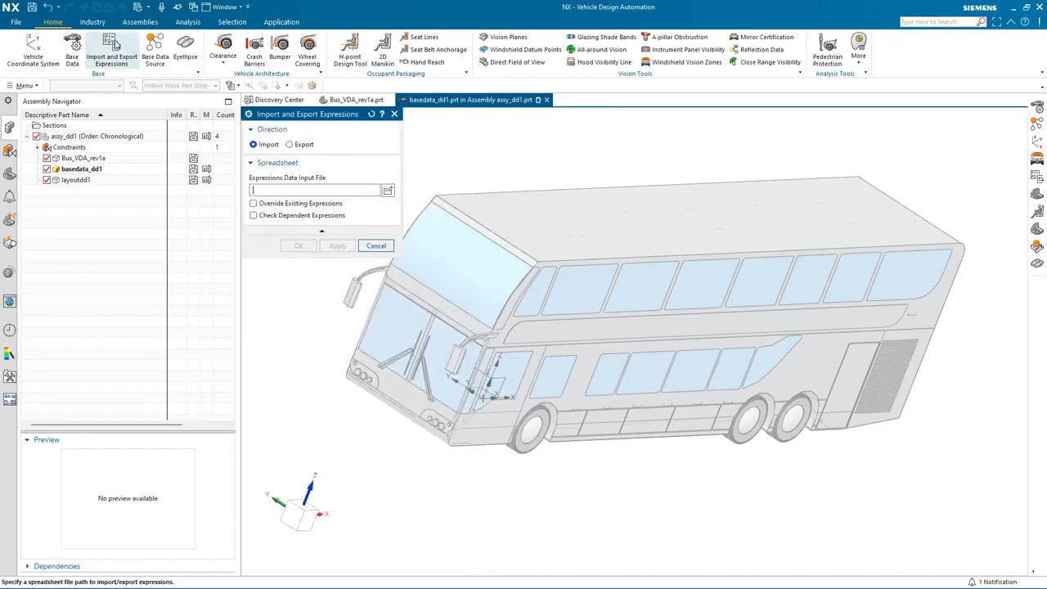
{"action": "left_click", "coordinate": [387, 190]}
{"action": "left_click", "coordinate": [156, 88]}
{"action": "left_click", "coordinate": [562, 374]}
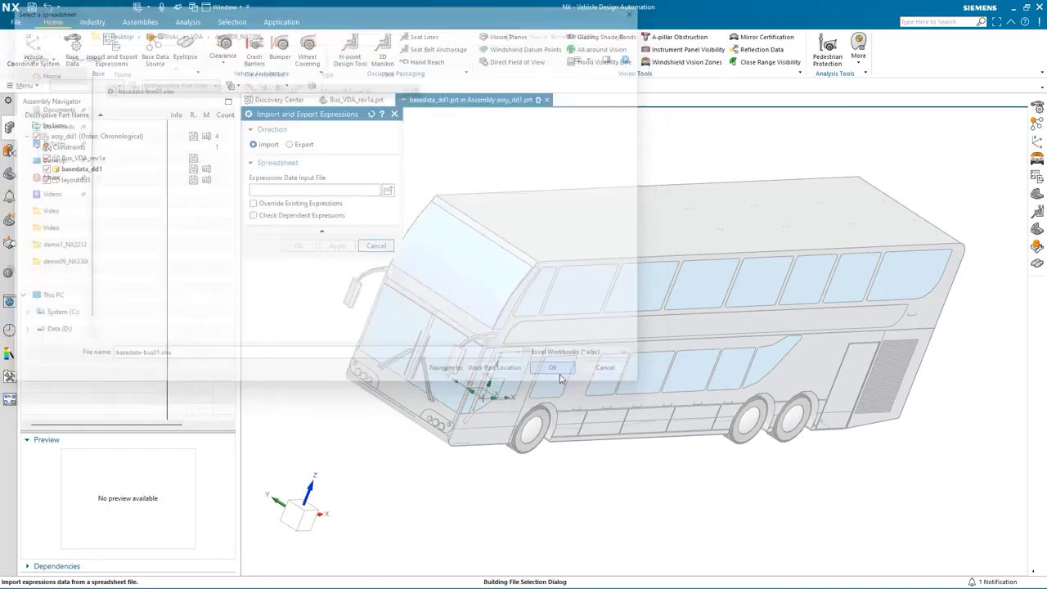
{"action": "left_click", "coordinate": [254, 203]}
{"action": "left_click", "coordinate": [311, 250]}
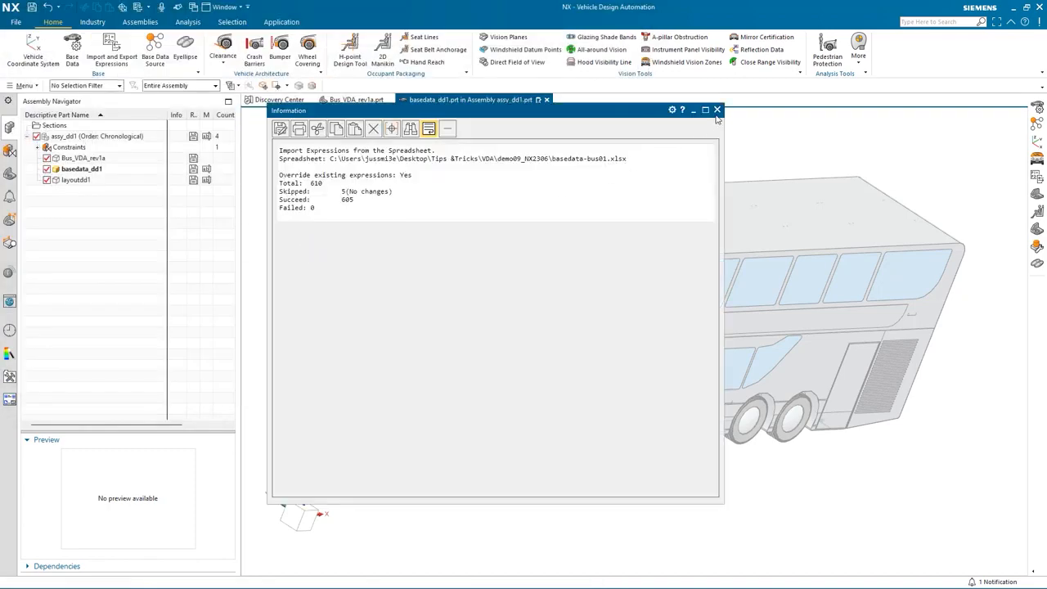
{"action": "left_click", "coordinate": [717, 110]}
Check the imported overall, wheel and driver values in Base Data and create the base data feature from them.
{"action": "left_click", "coordinate": [72, 51]}
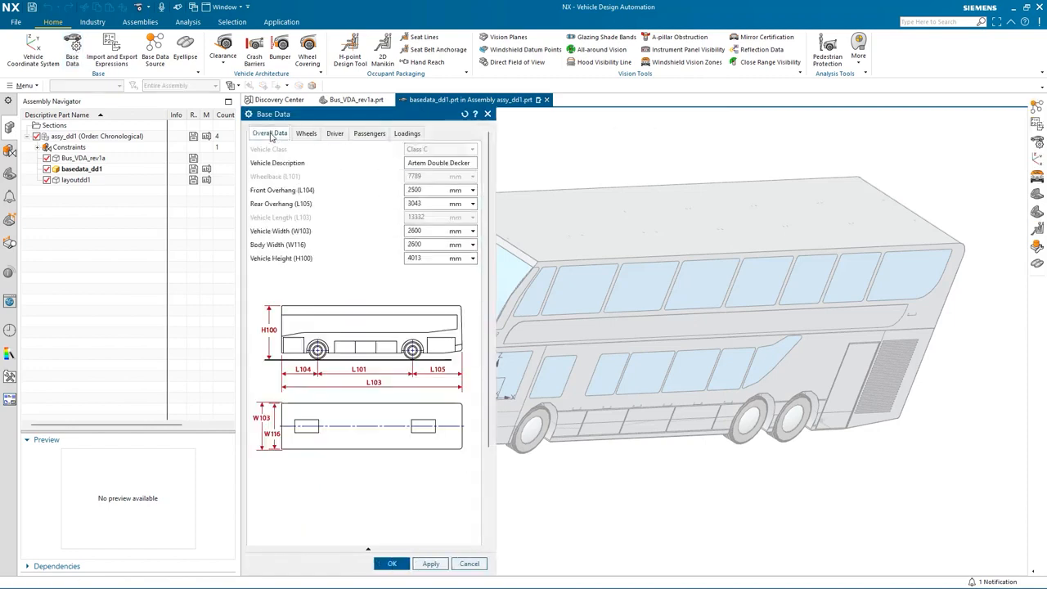
{"action": "left_click", "coordinate": [306, 134]}
{"action": "scroll", "coordinate": [318, 152], "scroll_direction": "down", "scroll_amount": 3}
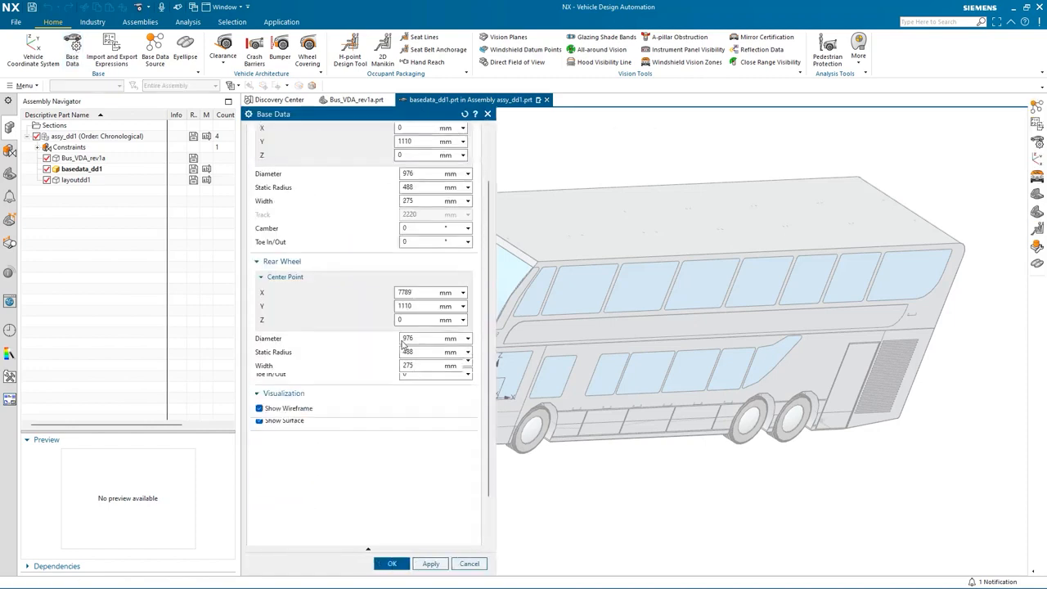
{"action": "scroll", "coordinate": [317, 151], "scroll_direction": "up", "scroll_amount": 3}
{"action": "left_click", "coordinate": [335, 133]}
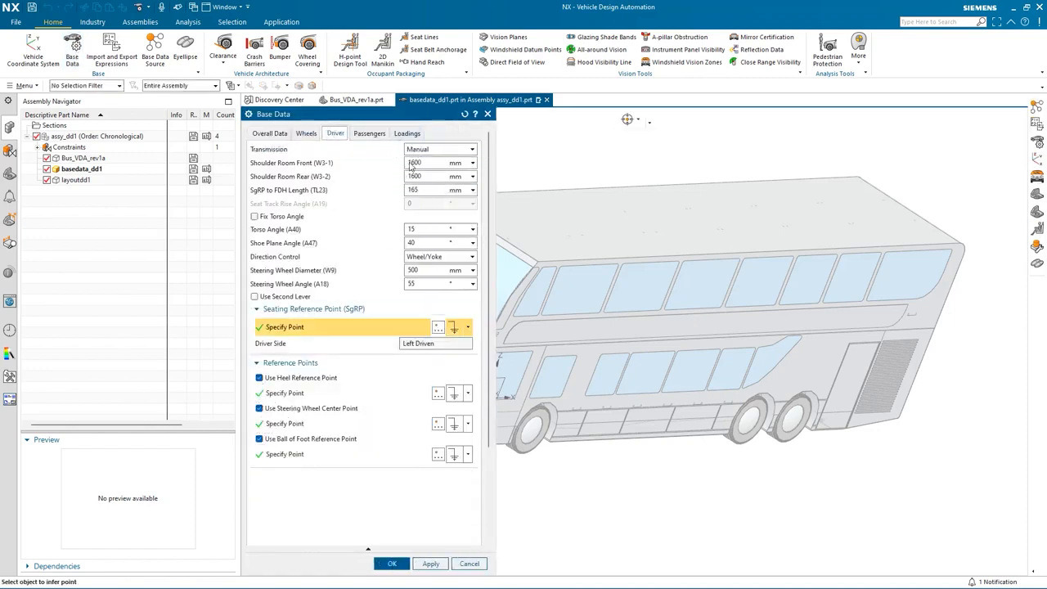
{"action": "left_click", "coordinate": [392, 563]}
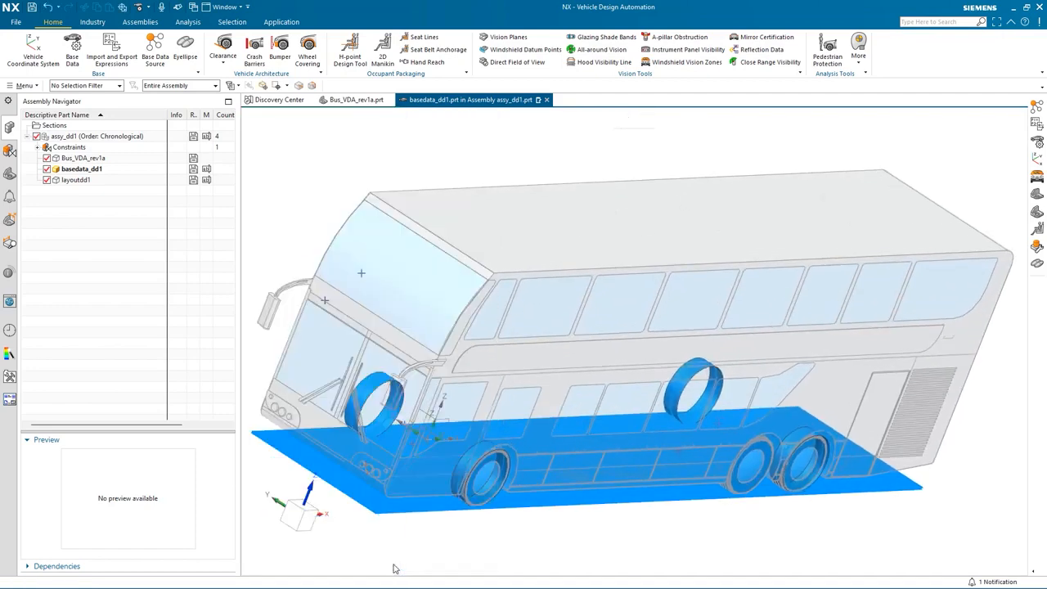
{"action": "mouse_move", "coordinate": [502, 540]}
{"action": "middle_mouse_down"}
{"action": "mouse_move", "coordinate": [530, 532]}
{"action": "mouse_move", "coordinate": [499, 536]}
{"action": "middle_mouse_up"}
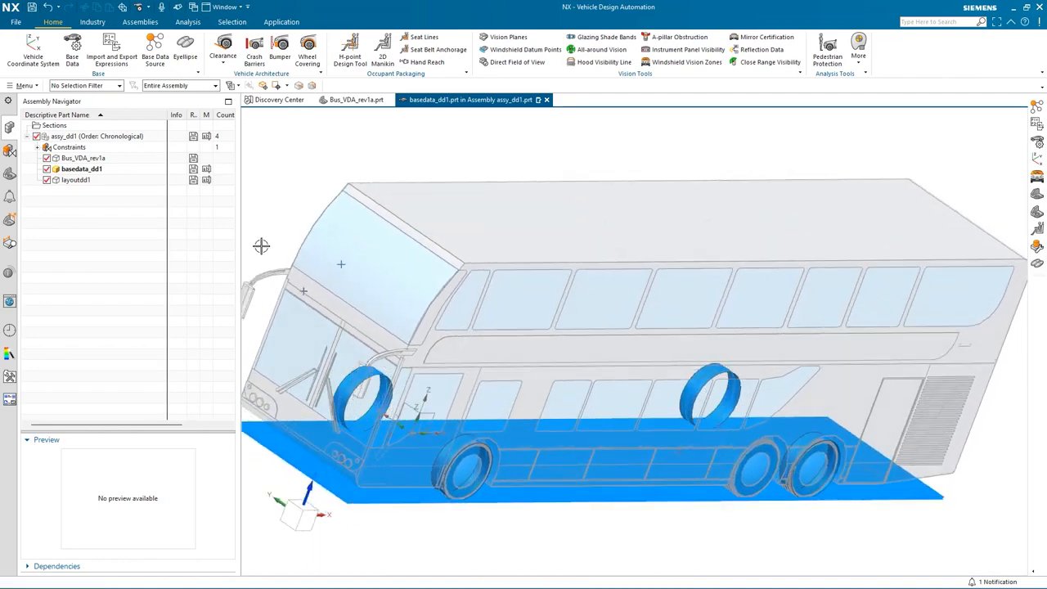
Make layoutdd1 the work part and assign basedata_dd1 as its base data source.
{"action": "double_click", "coordinate": [83, 181]}
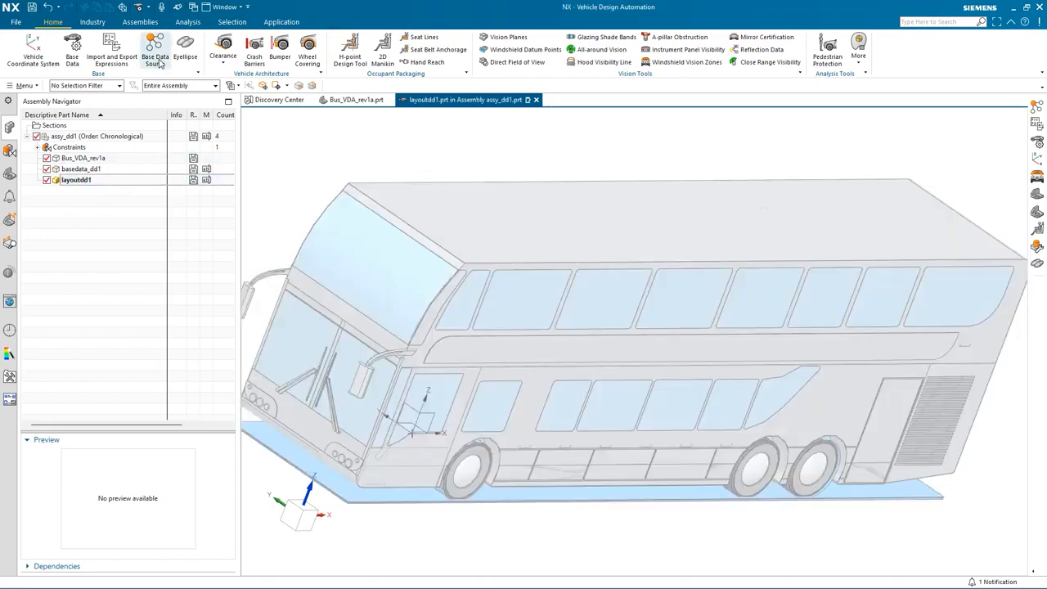
{"action": "left_click", "coordinate": [155, 48]}
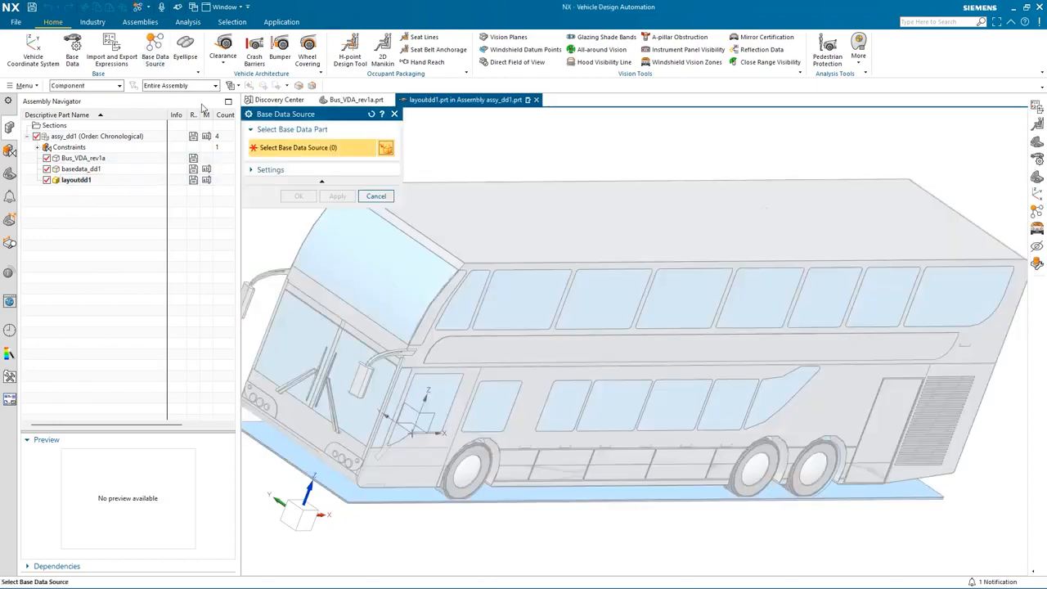
{"action": "left_click", "coordinate": [81, 168]}
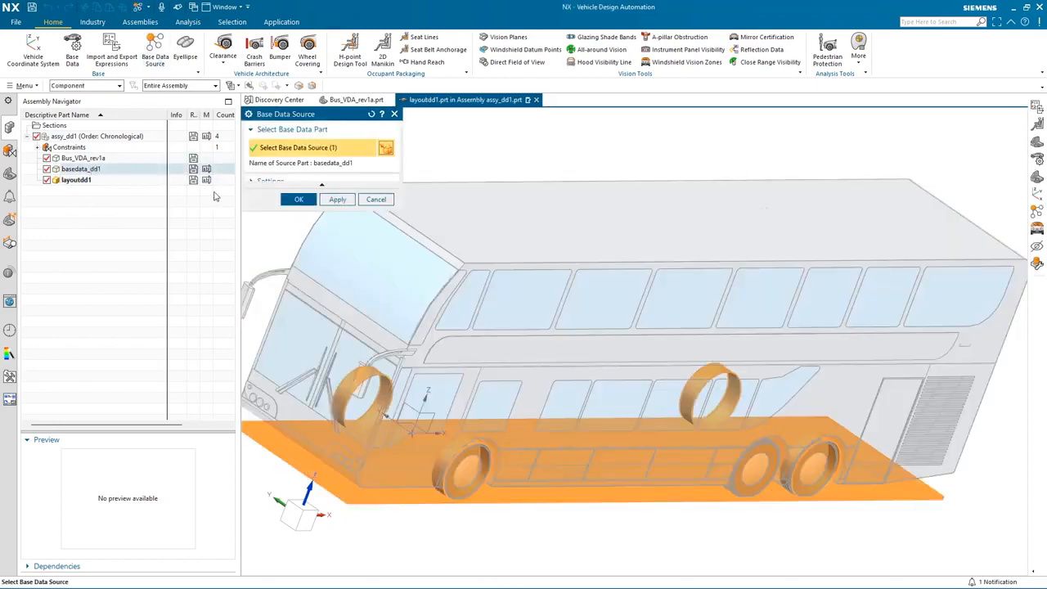
{"action": "left_click", "coordinate": [290, 200]}
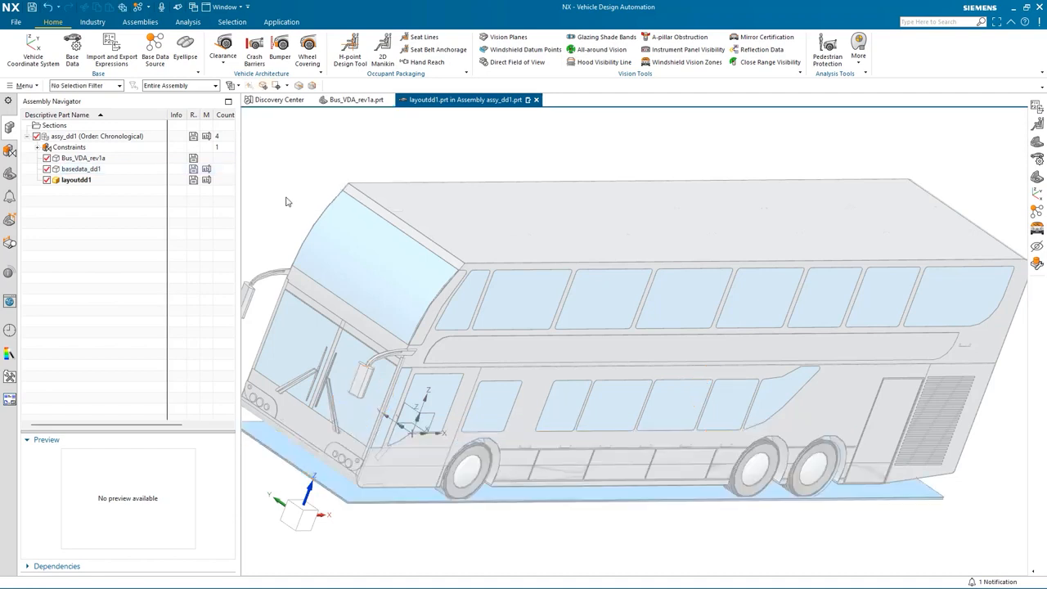
{"action": "scroll", "coordinate": [285, 200], "scroll_direction": "down", "scroll_amount": 2}
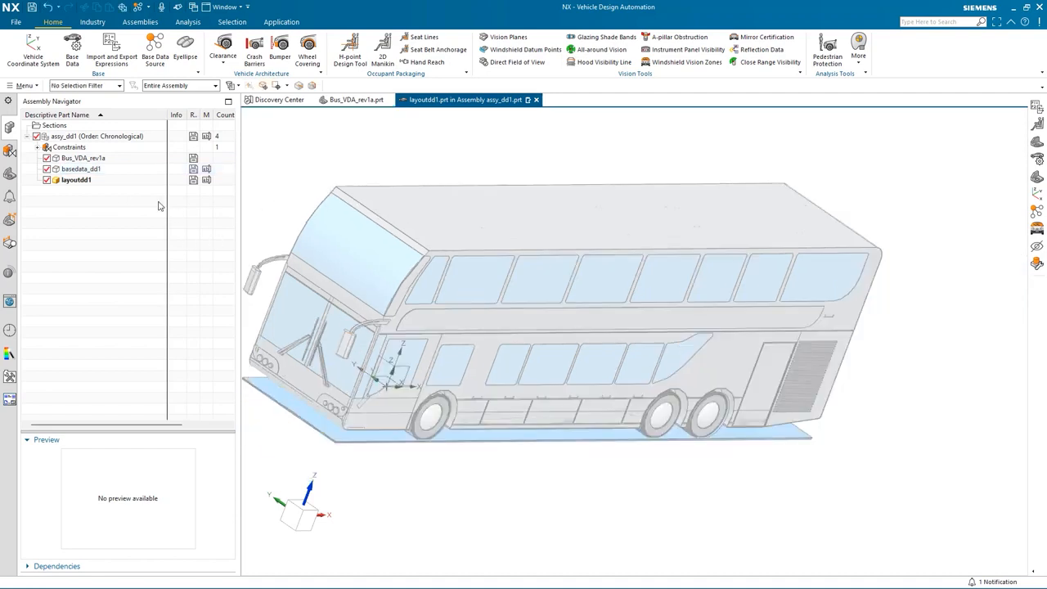
Make Bus_VDA_rev1a the work part to inspect the bus model, and return to layoutdd1 as the work part.
{"action": "left_click", "coordinate": [81, 158]}
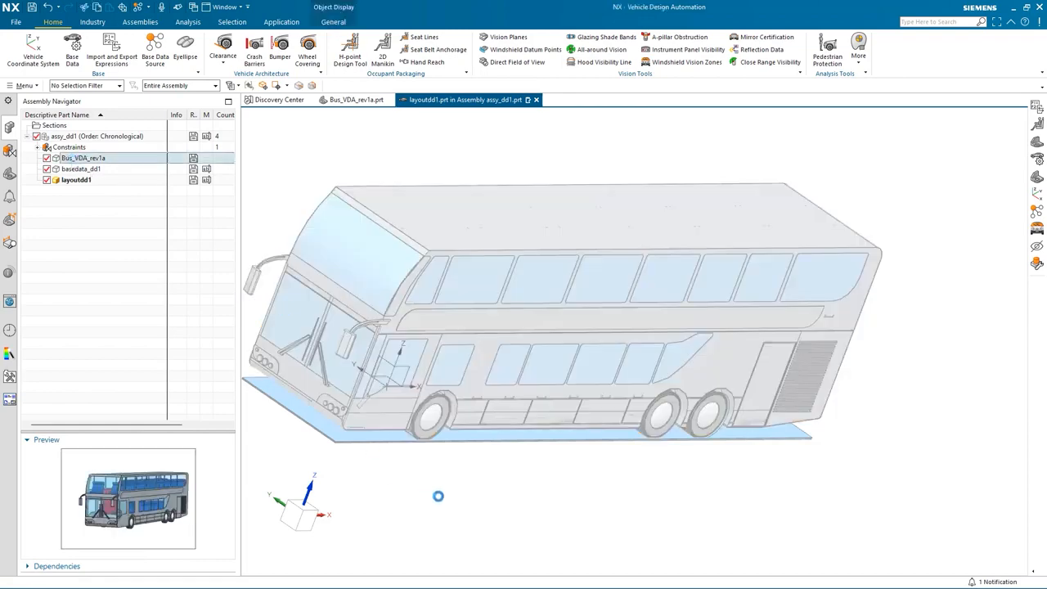
{"action": "middle_click_drag", "start_coordinate": [494, 504], "coordinate": [515, 507]}
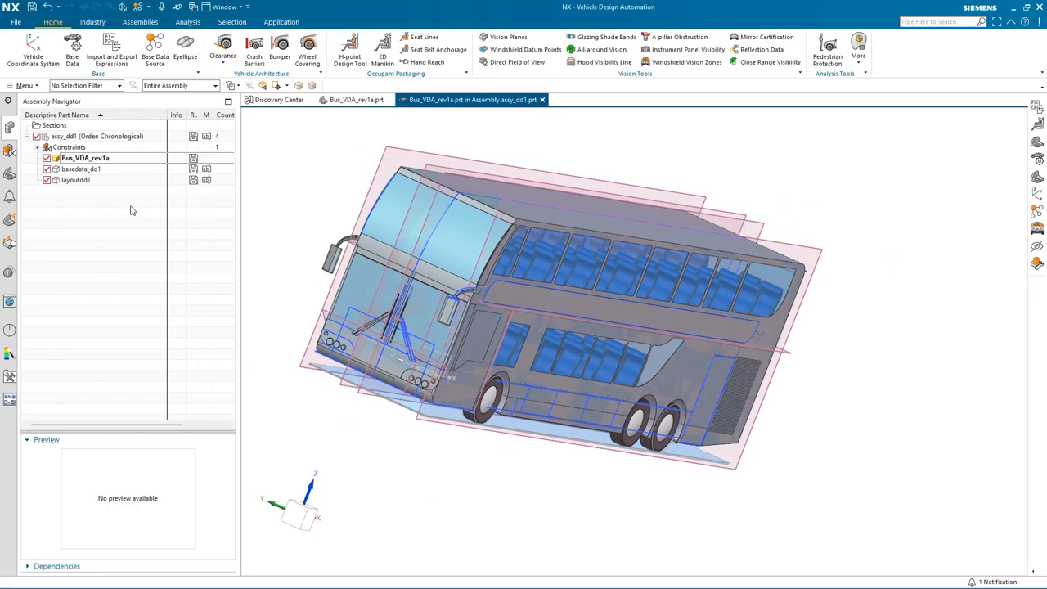
{"action": "left_click", "coordinate": [81, 179]}
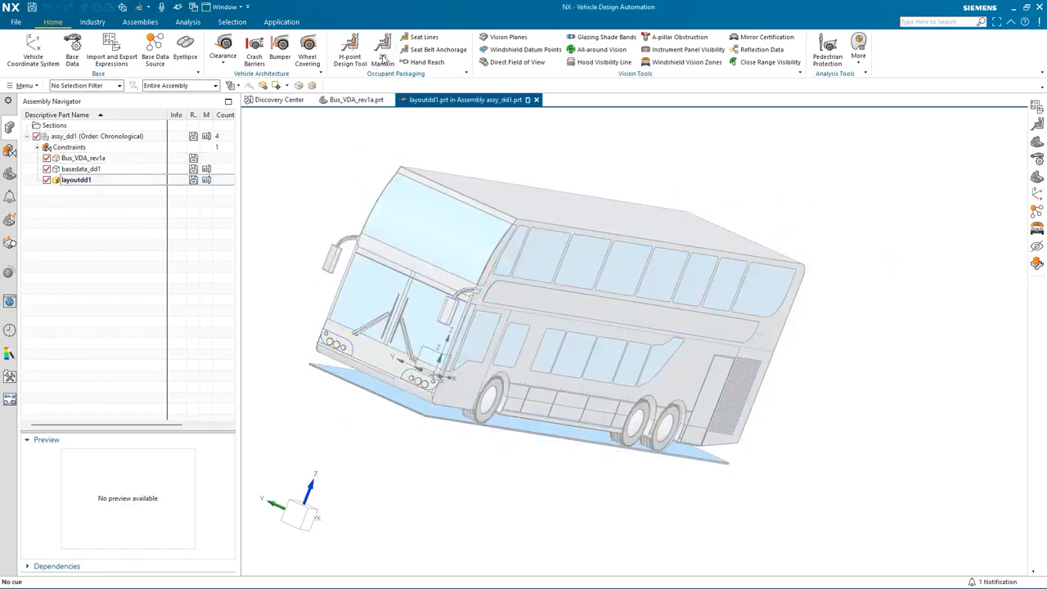
Define a 2D manikin for the driver position with Class B, the SAE J826 Nov 2015 standard and the 95th percentile.
{"action": "left_click", "coordinate": [383, 53]}
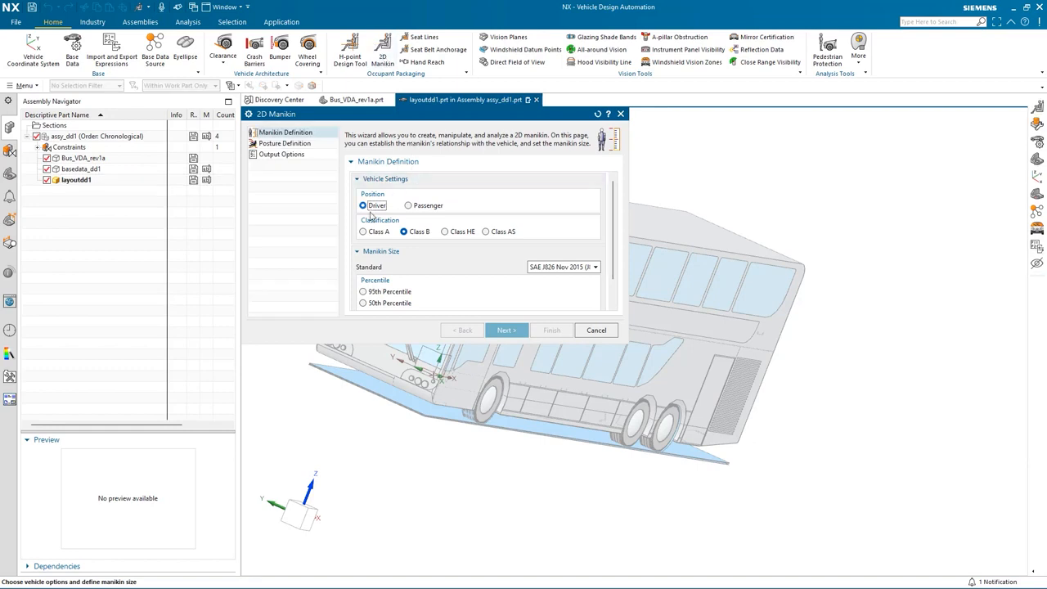
{"action": "left_click", "coordinate": [551, 267]}
{"action": "left_click", "coordinate": [577, 315]}
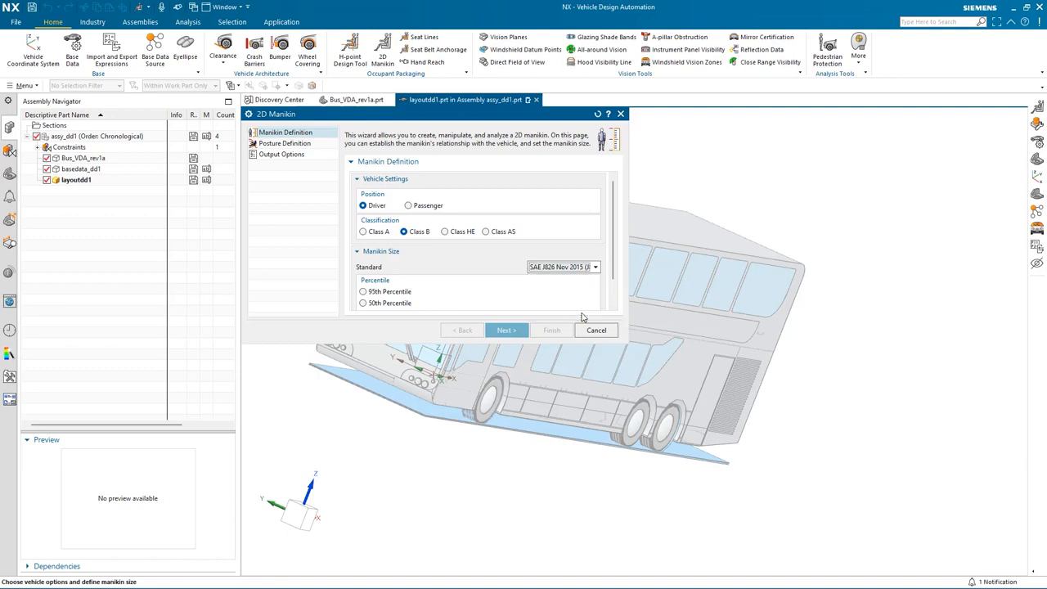
{"action": "scroll", "coordinate": [440, 272], "scroll_direction": "down", "scroll_amount": 1}
{"action": "left_click", "coordinate": [364, 263]}
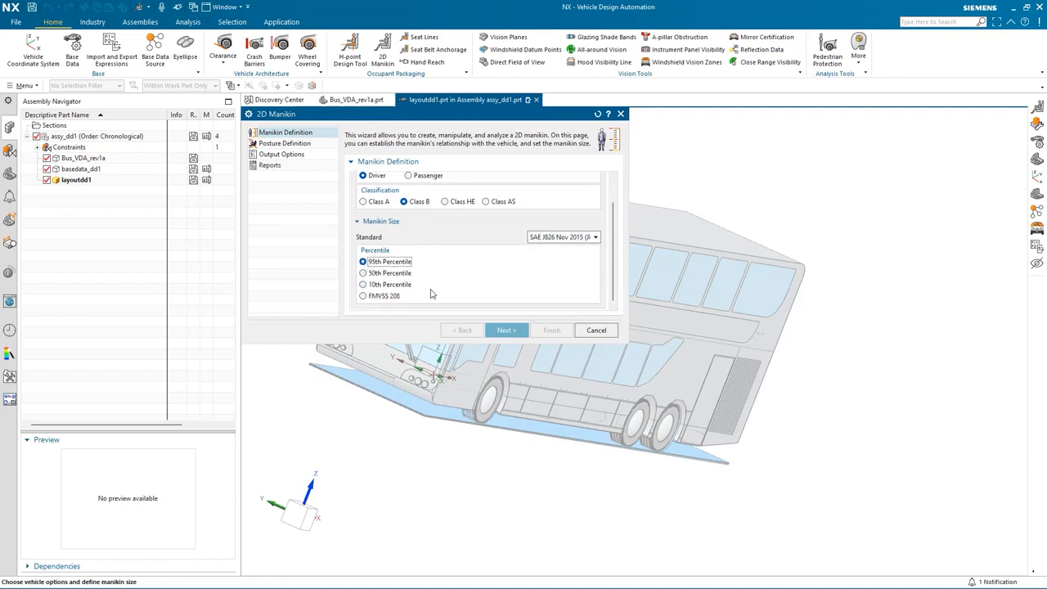
{"action": "left_click", "coordinate": [502, 331]}
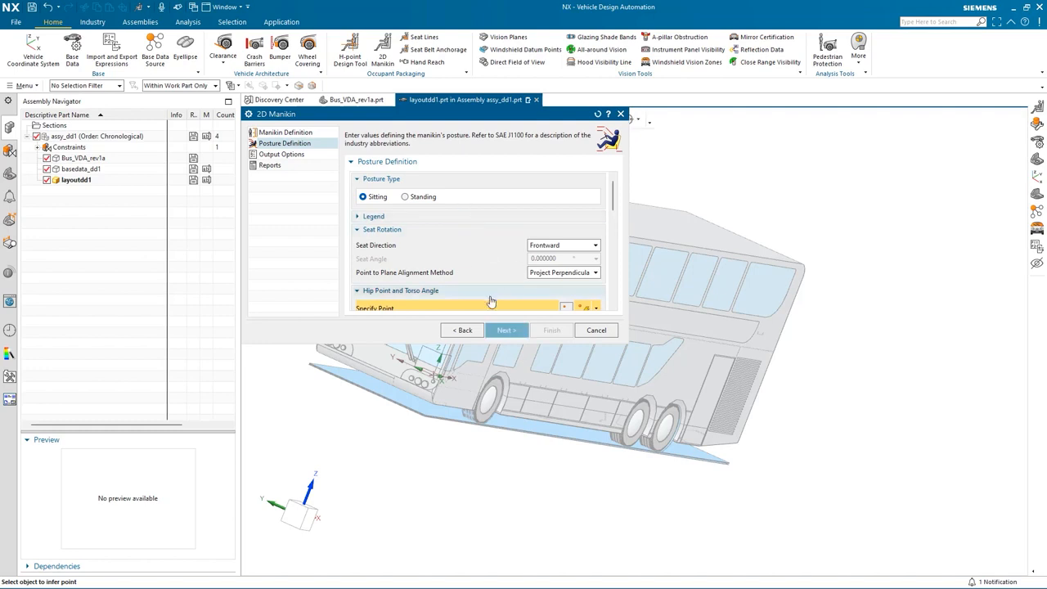
Keep the frontward sitting posture and request the Driving Posture Check, Joint Angle Report (2D) and Posture Measurements for the driver manikin.
{"action": "scroll", "coordinate": [493, 302], "scroll_direction": "down", "scroll_amount": 2}
{"action": "left_click", "coordinate": [501, 332]}
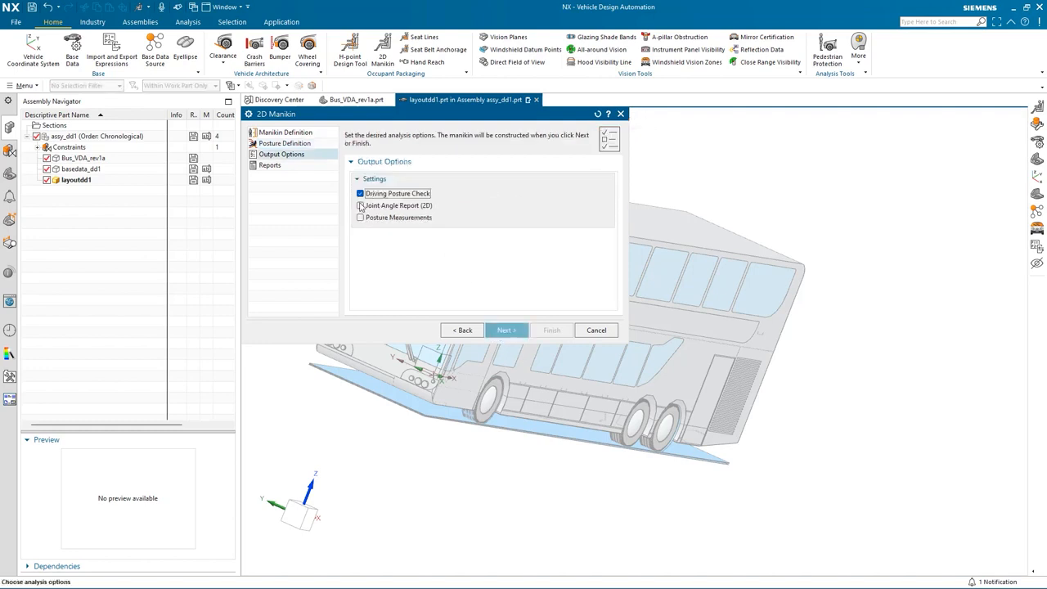
{"action": "left_click", "coordinate": [361, 206]}
{"action": "left_click", "coordinate": [361, 218]}
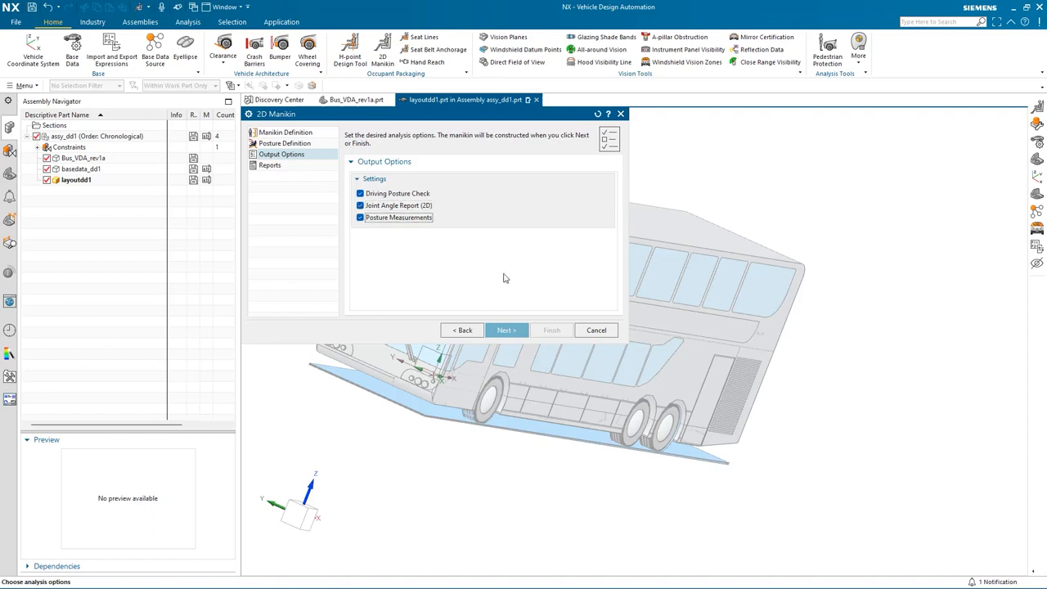
{"action": "left_click", "coordinate": [506, 329]}
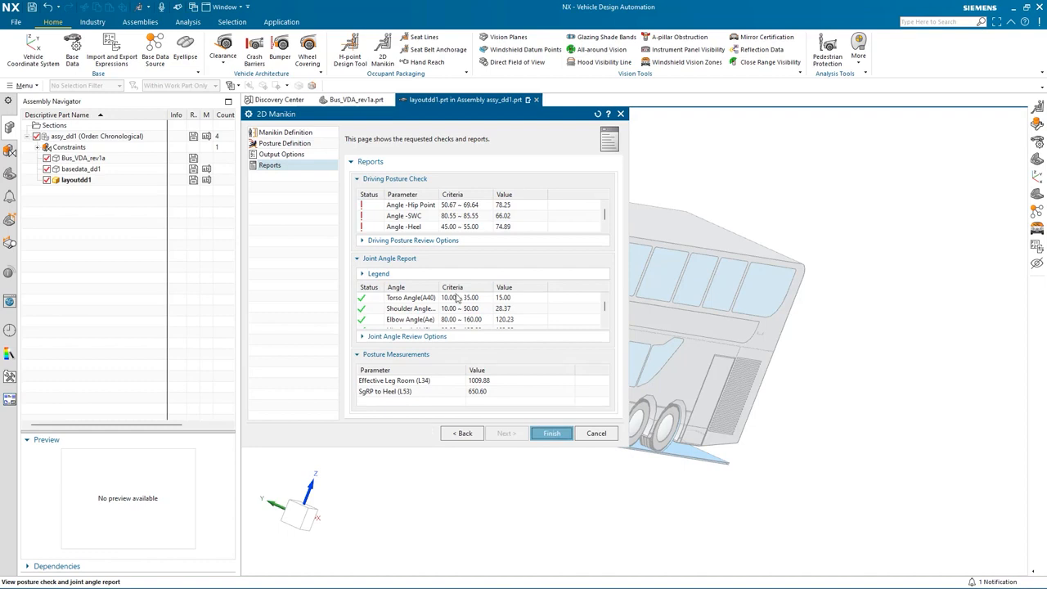
Review the driver's posture and joint angle reports and create the driver manikin.
{"action": "scroll", "coordinate": [457, 299], "scroll_direction": "down", "scroll_amount": 2}
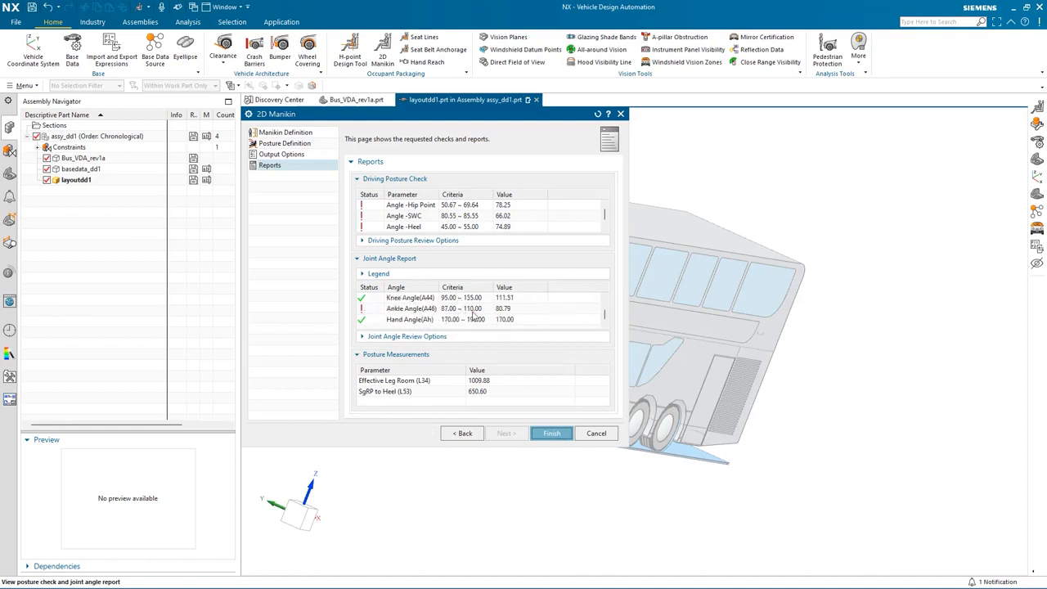
{"action": "scroll", "coordinate": [450, 217], "scroll_direction": "down", "scroll_amount": 1}
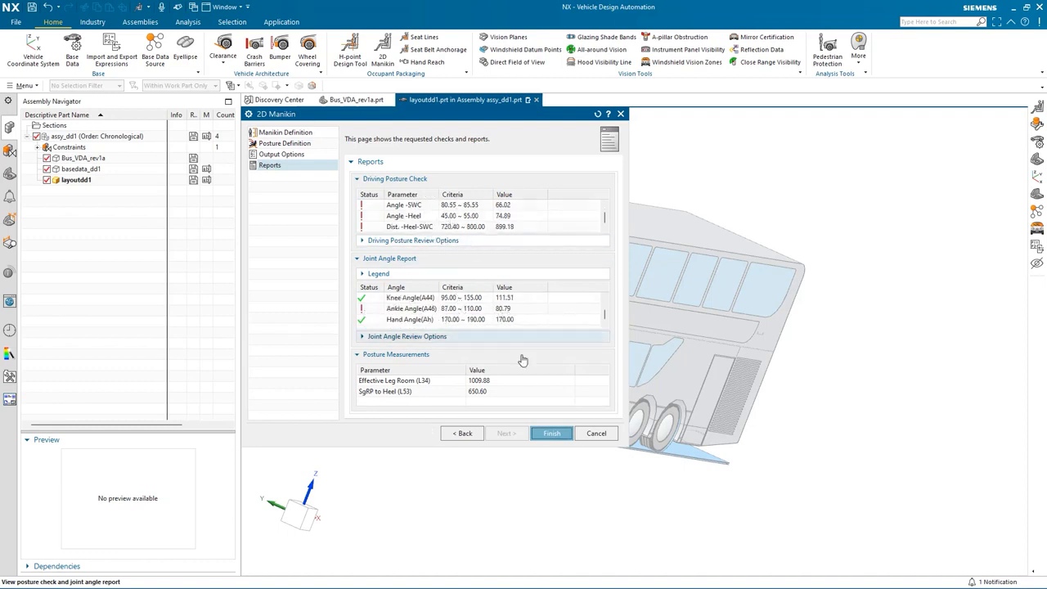
{"action": "left_click", "coordinate": [552, 433]}
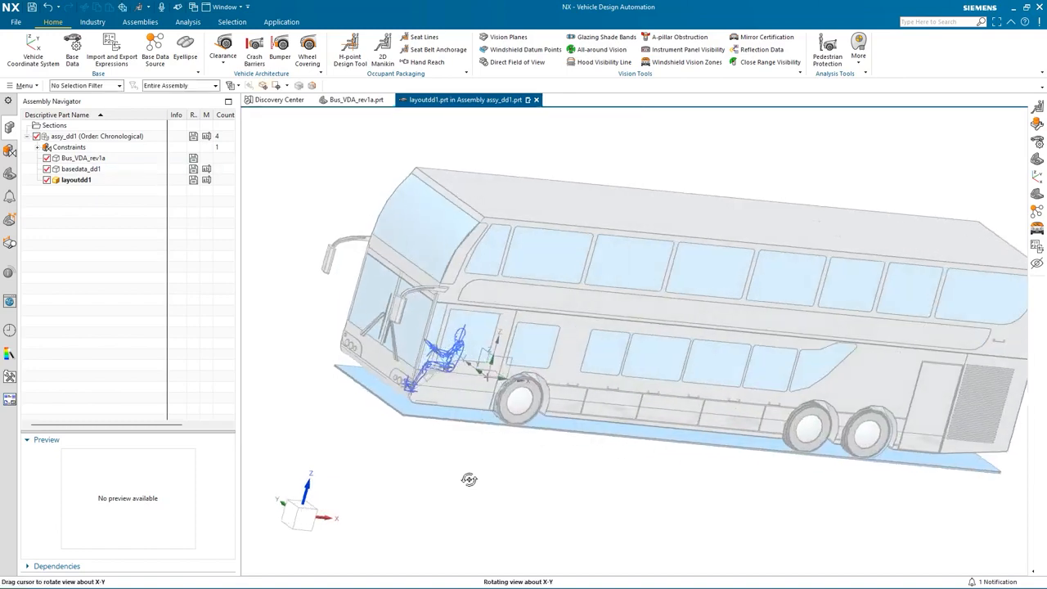
Create a Class B 50th percentile passenger manikin at the upper front right seat, with Joint Angle Report and Posture Measurements turned off.
{"action": "left_click", "coordinate": [383, 58]}
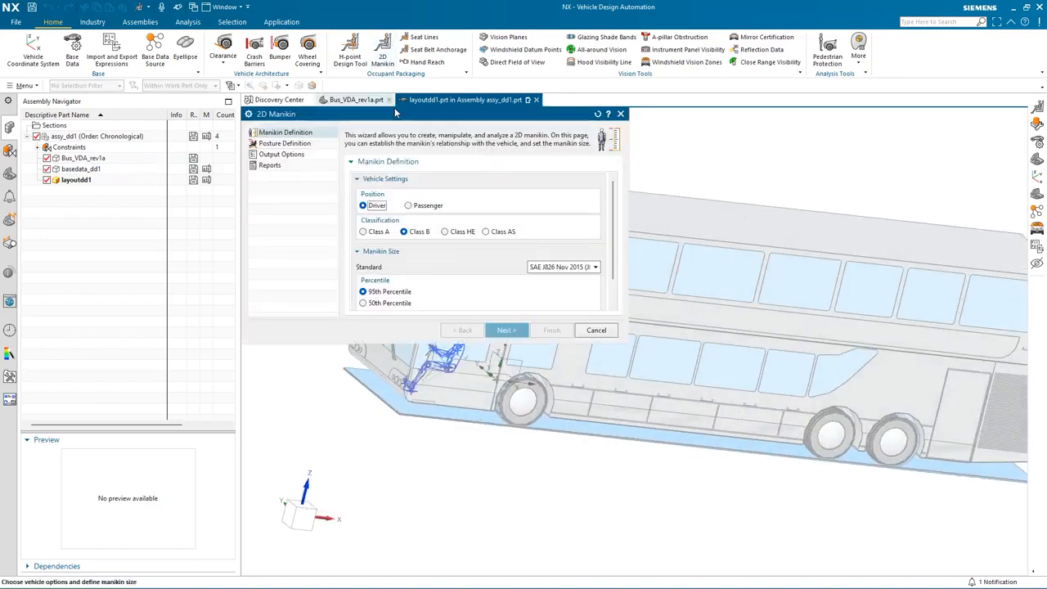
{"action": "left_click", "coordinate": [424, 205]}
{"action": "left_click", "coordinate": [539, 247]}
{"action": "left_click", "coordinate": [549, 255]}
{"action": "scroll", "coordinate": [551, 248], "scroll_direction": "down", "scroll_amount": 1}
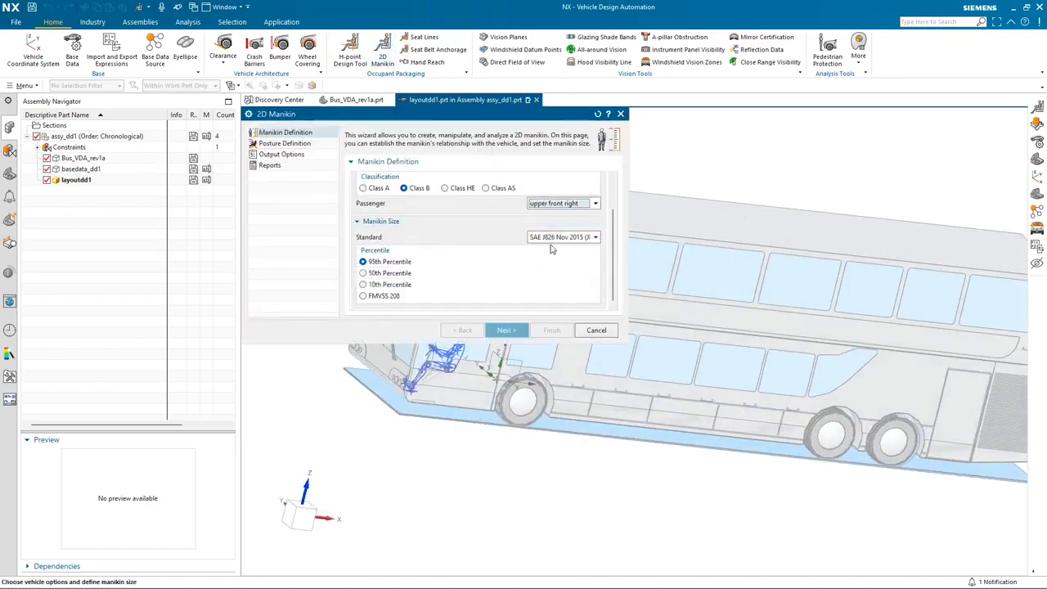
{"action": "left_click", "coordinate": [365, 273]}
{"action": "left_click", "coordinate": [503, 330]}
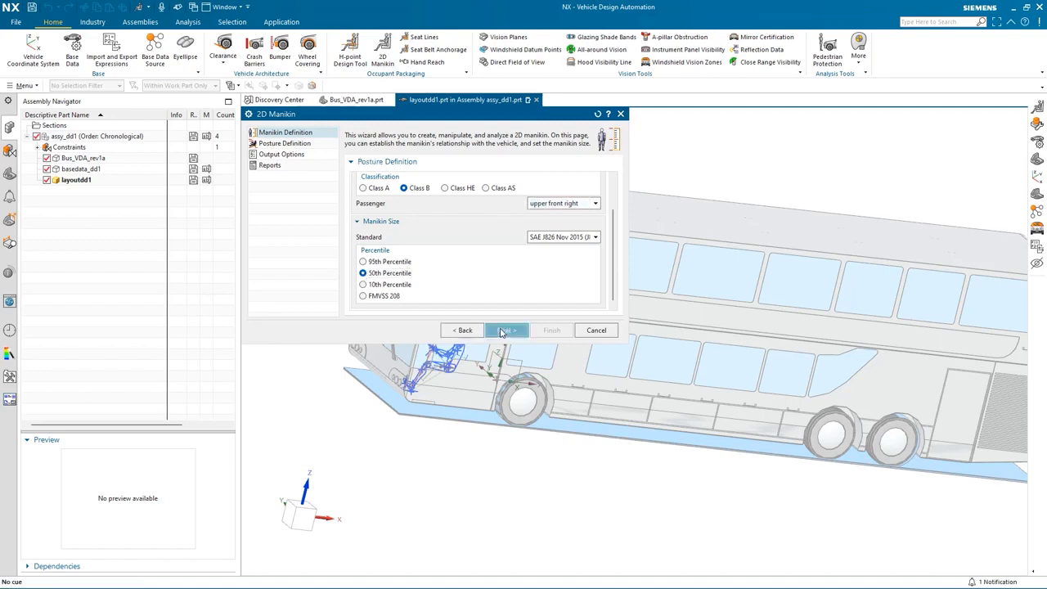
{"action": "left_click", "coordinate": [505, 331]}
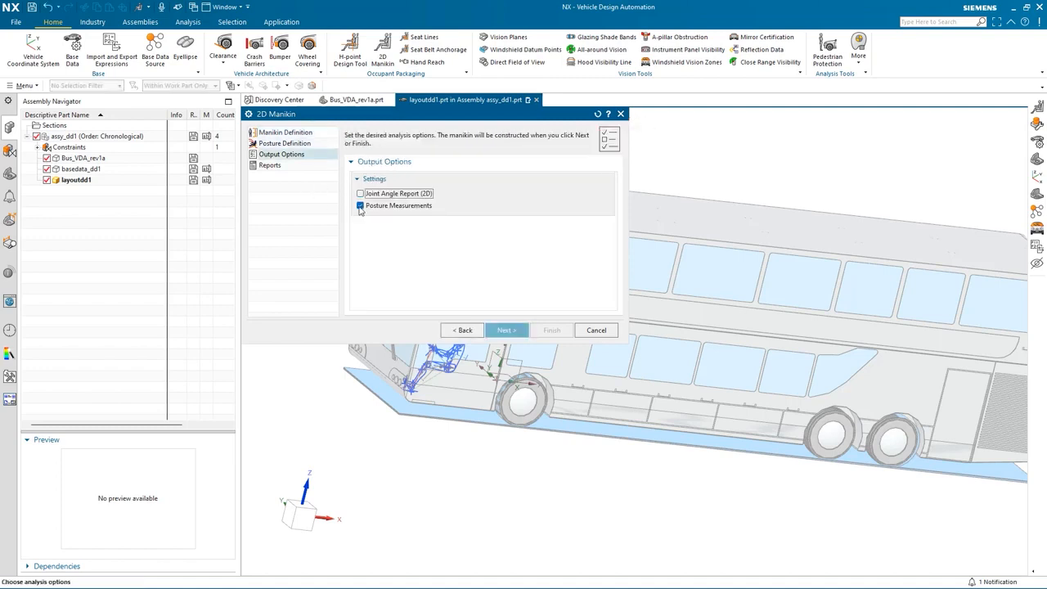
{"action": "left_click", "coordinate": [506, 330]}
Create a Class B 10th percentile passenger manikin at the lower rear left seat, using the default posture and no reports.
{"action": "left_click", "coordinate": [382, 59]}
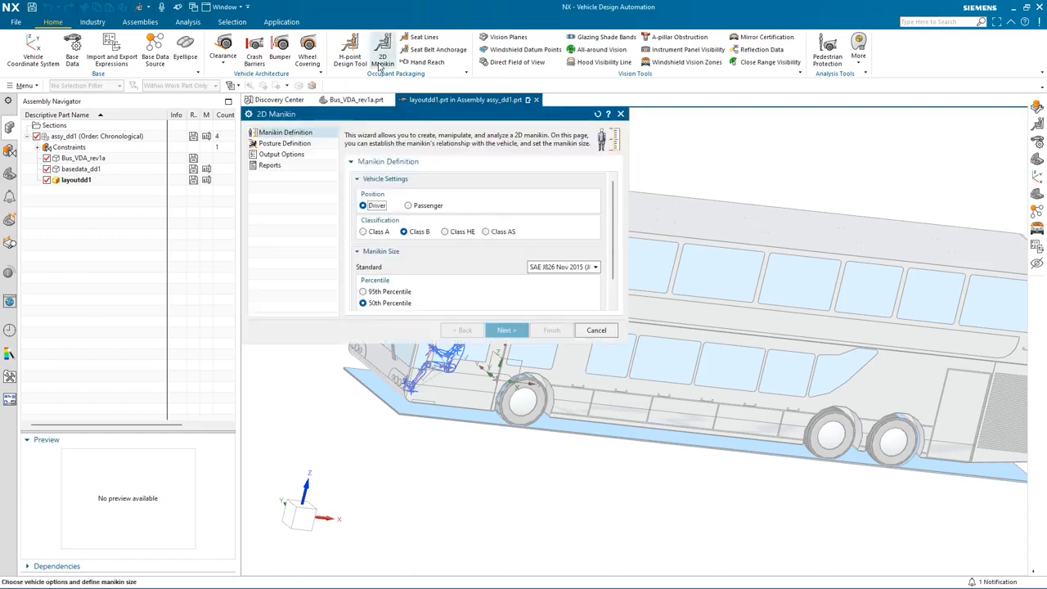
{"action": "left_click", "coordinate": [408, 205]}
{"action": "left_click", "coordinate": [538, 248]}
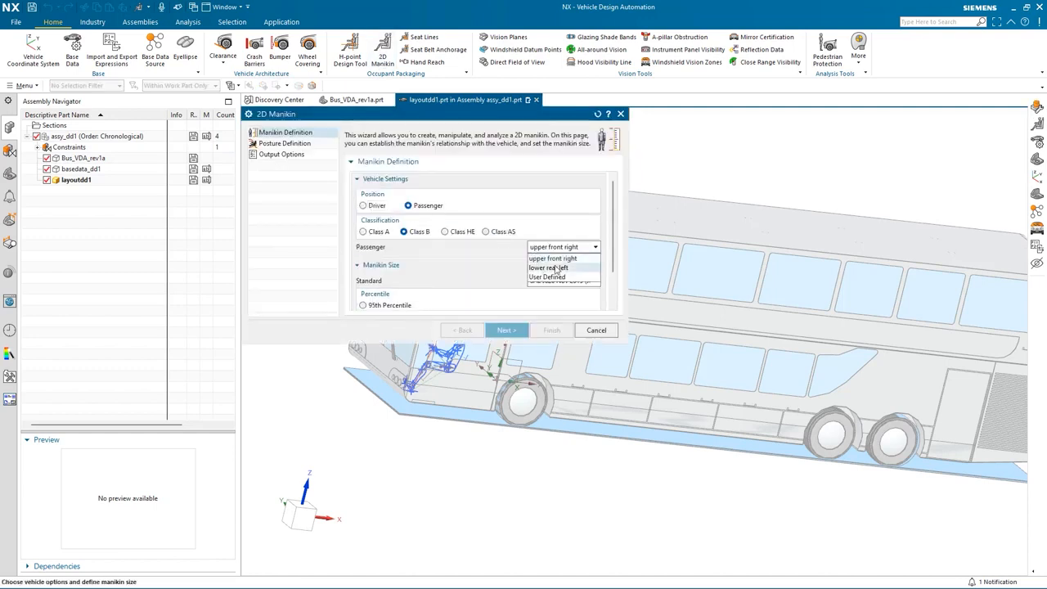
{"action": "left_click", "coordinate": [548, 268]}
{"action": "scroll", "coordinate": [483, 270], "scroll_direction": "down", "scroll_amount": 2}
{"action": "left_click", "coordinate": [363, 284]}
{"action": "left_click", "coordinate": [506, 330]}
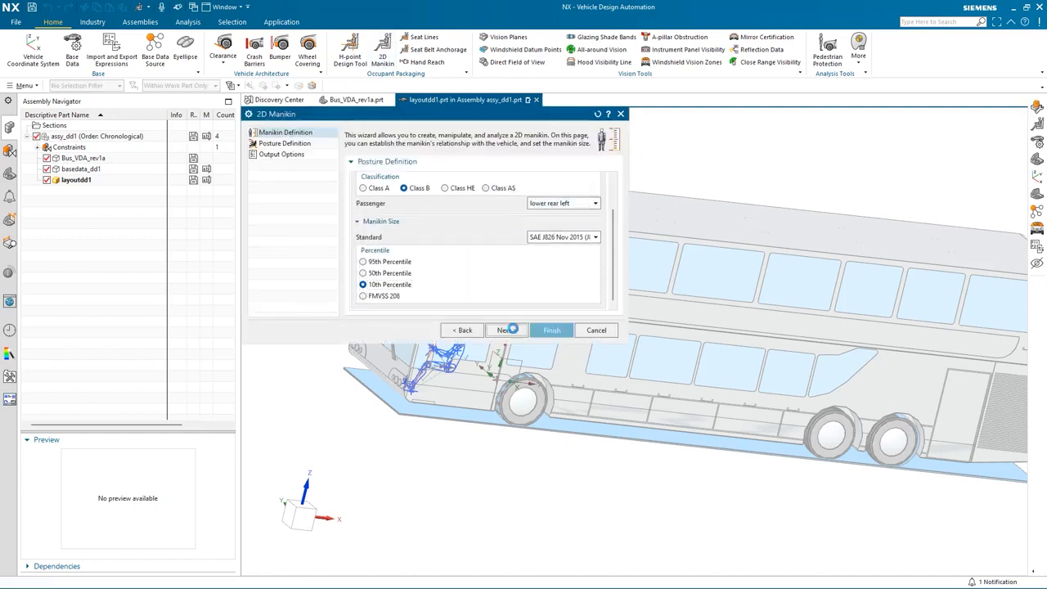
{"action": "left_click", "coordinate": [506, 330]}
{"action": "left_click", "coordinate": [551, 329]}
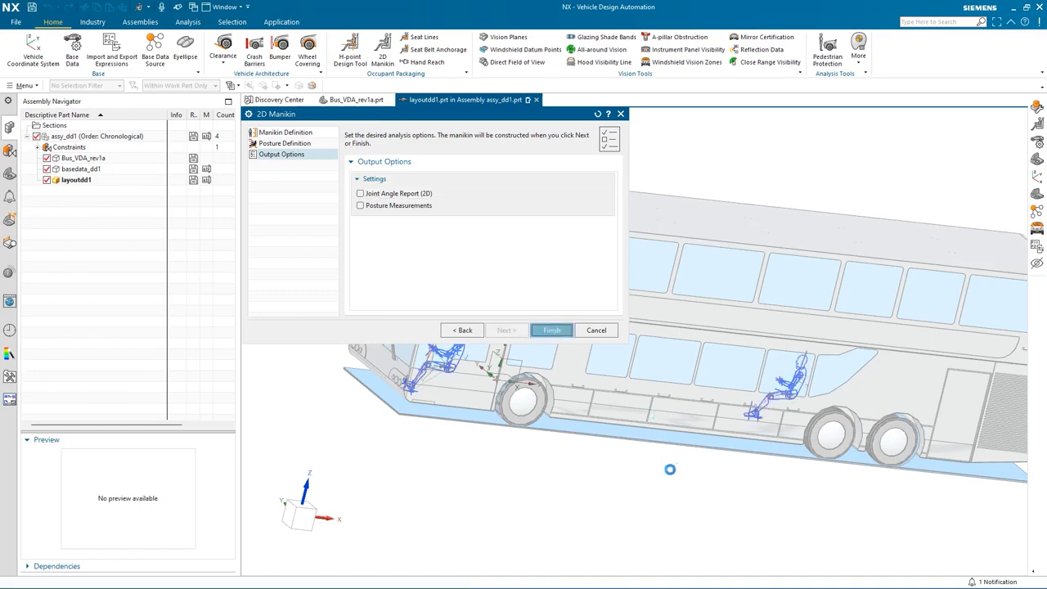
{"action": "mouse_move", "coordinate": [589, 459]}
{"action": "middle_mouse_down"}
{"action": "mouse_move", "coordinate": [575, 459]}
{"action": "mouse_move", "coordinate": [582, 445]}
{"action": "middle_mouse_up"}
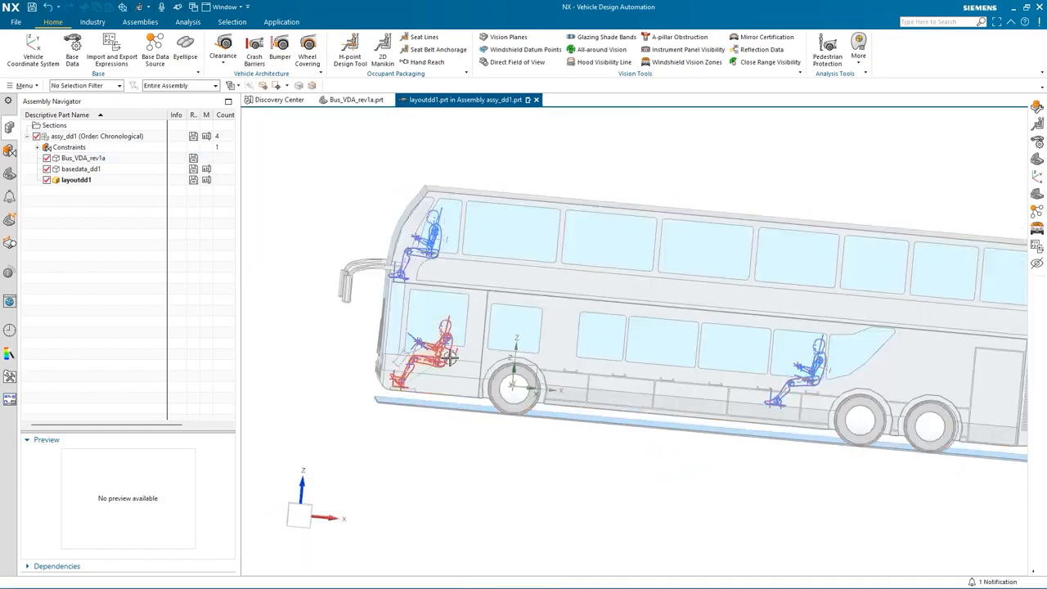
Create the driver's eyellipse with the SAE J941 & SAE J1052 - MAR 2010 standard and Empty weight USA/CDN+ N*68Kg loading, keeping the other defaults.
{"action": "mouse_move", "coordinate": [403, 417]}
{"action": "middle_mouse_down"}
{"action": "mouse_move", "coordinate": [416, 425]}
{"action": "mouse_move", "coordinate": [422, 409]}
{"action": "middle_mouse_up"}
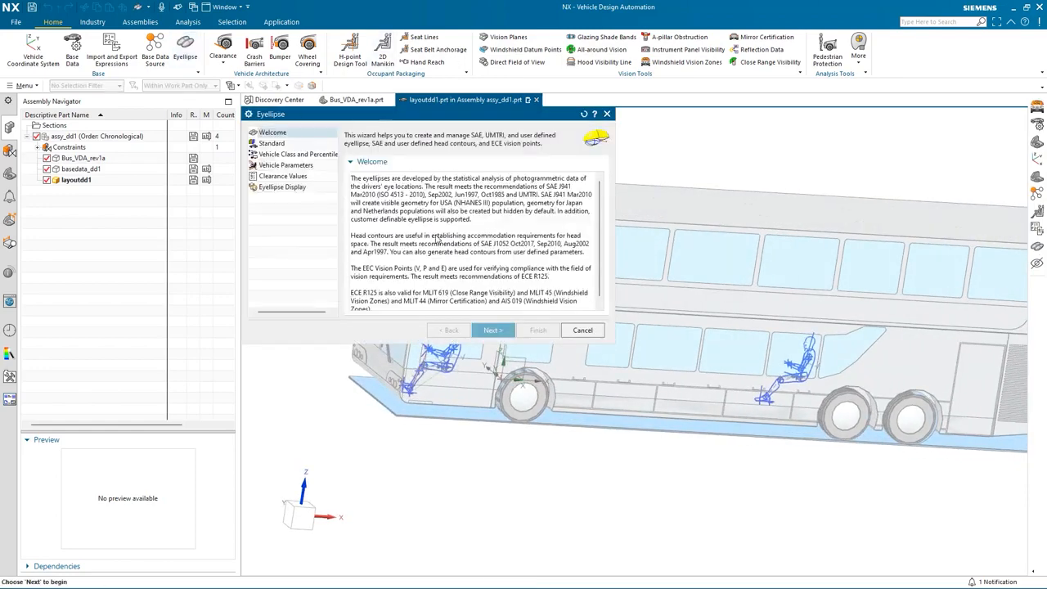
{"action": "left_click", "coordinate": [370, 162]}
{"action": "left_click", "coordinate": [504, 333]}
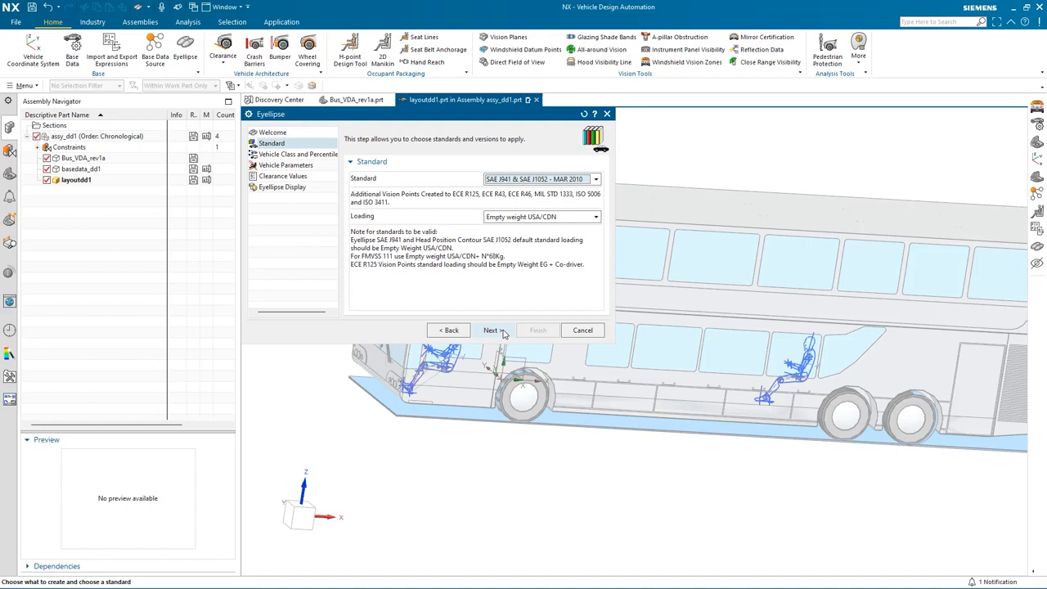
{"action": "left_click", "coordinate": [565, 180]}
{"action": "left_click", "coordinate": [548, 219]}
{"action": "left_click", "coordinate": [540, 216]}
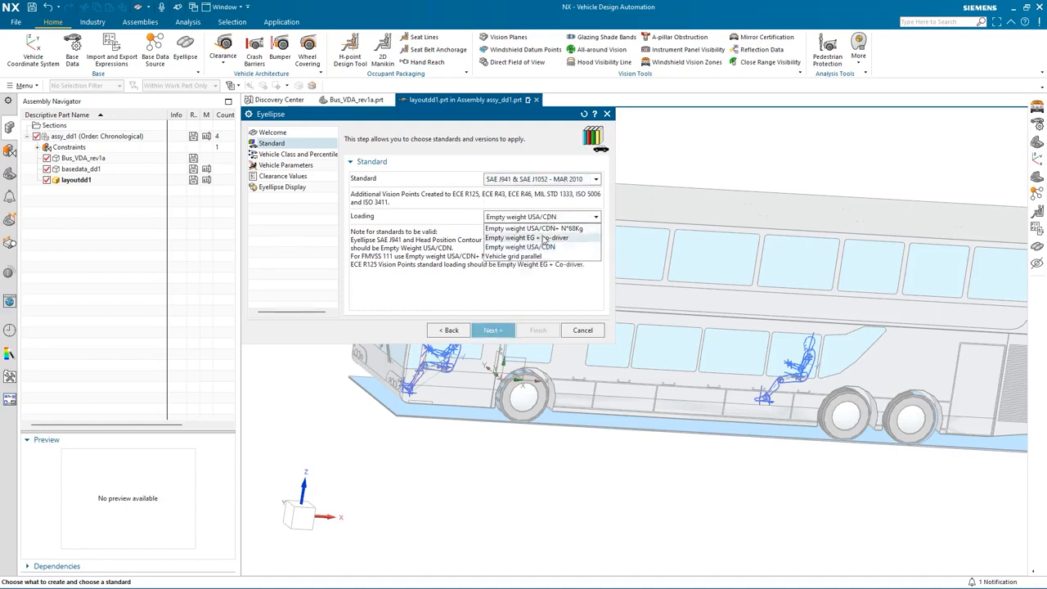
{"action": "left_click", "coordinate": [532, 228]}
{"action": "left_click", "coordinate": [493, 331]}
{"action": "left_click", "coordinate": [495, 330]}
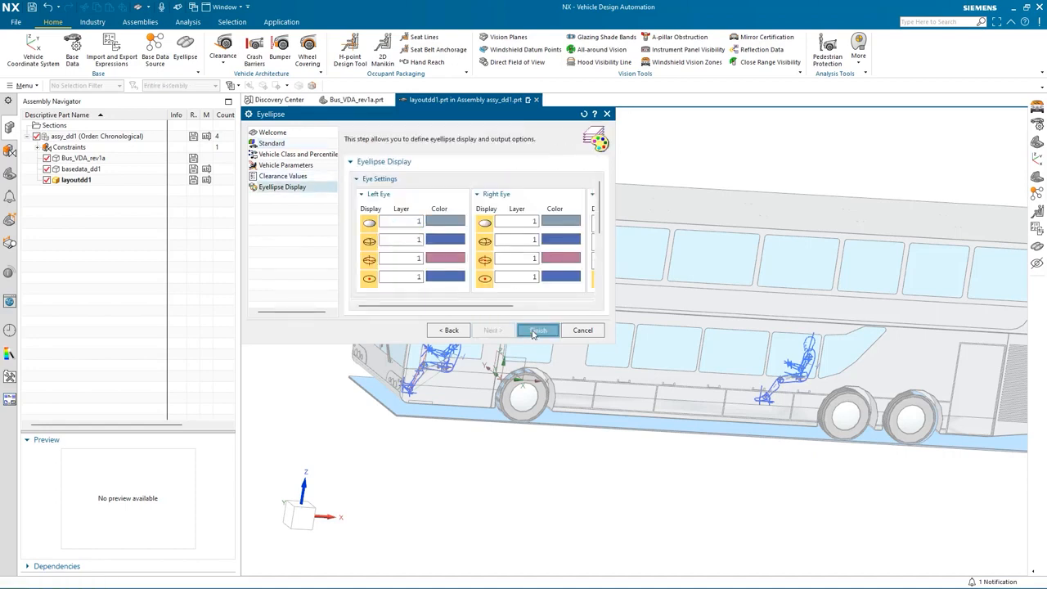
{"action": "left_click", "coordinate": [537, 329]}
Hide the Head Contour SAE J1052 group within the Eyellipse group of layoutdd1.
{"action": "scroll", "coordinate": [436, 351], "scroll_direction": "up", "scroll_amount": 3}
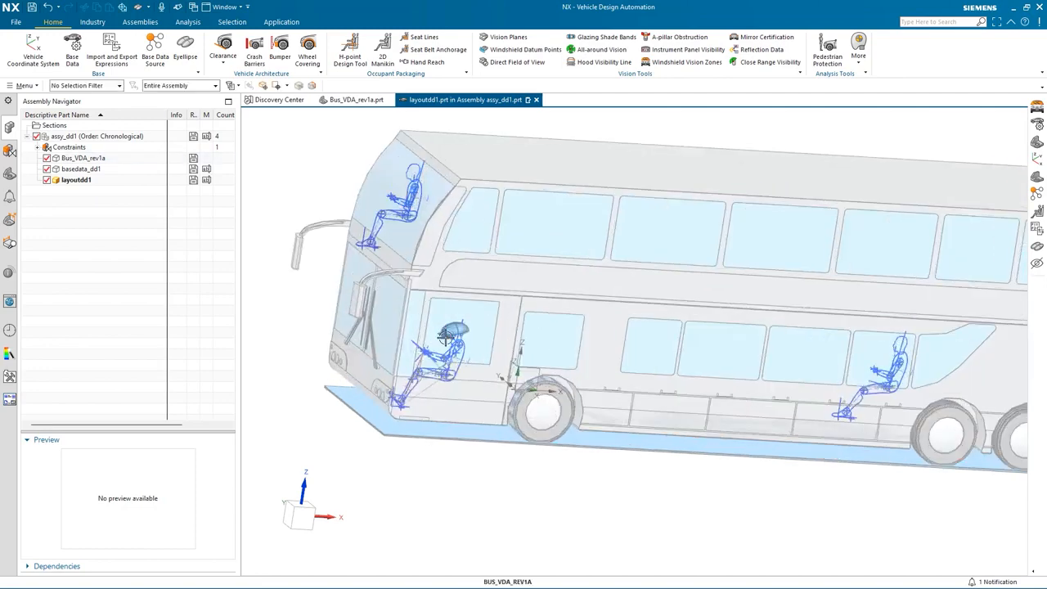
{"action": "left_click", "coordinate": [11, 179]}
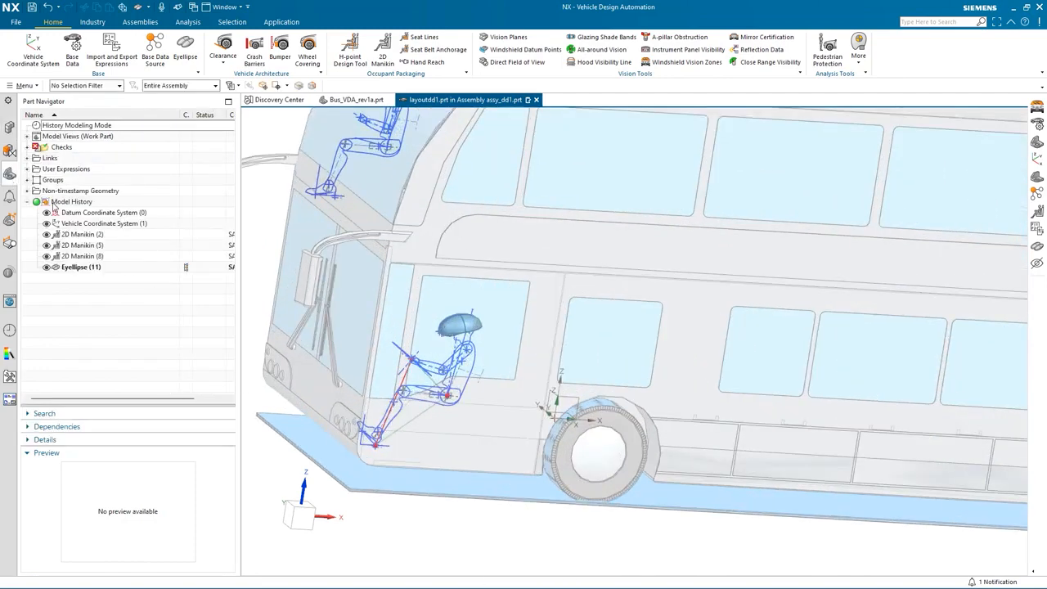
{"action": "left_click", "coordinate": [27, 180]}
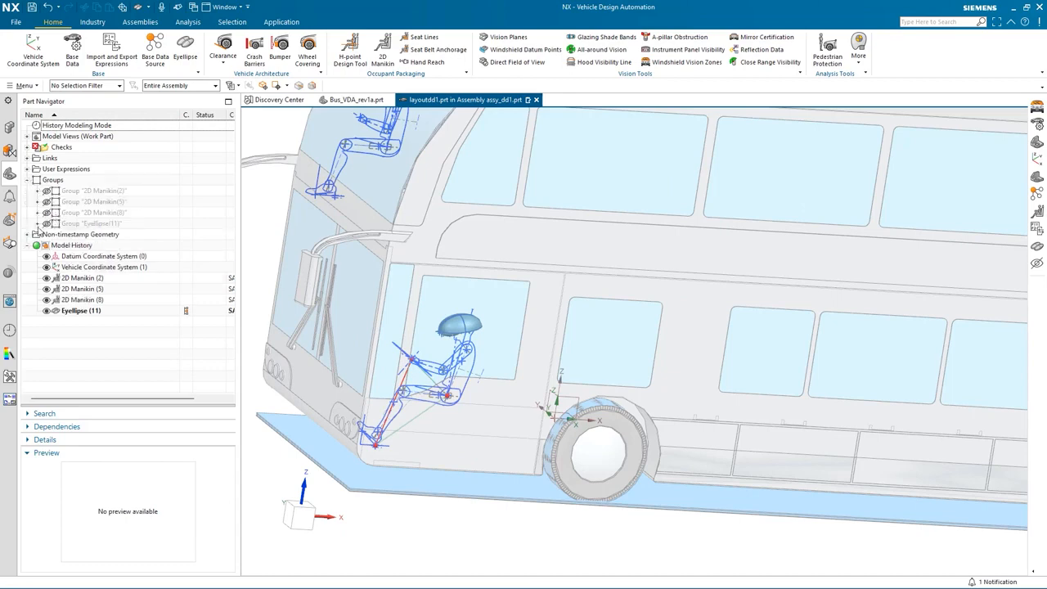
{"action": "left_click", "coordinate": [36, 223]}
{"action": "left_click", "coordinate": [56, 267]}
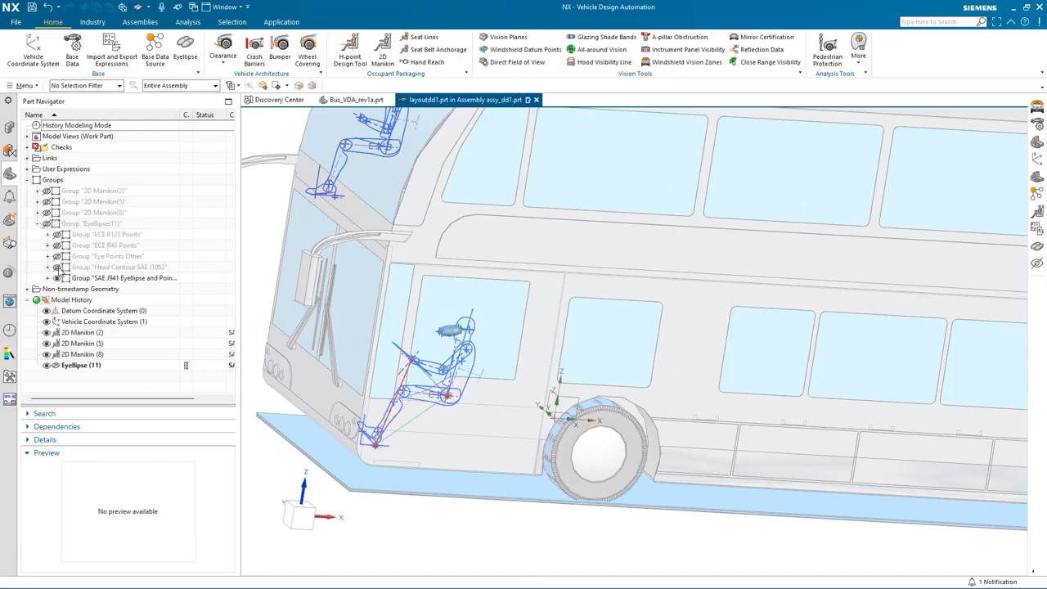
Start a Windshield Vision Zones analysis using SAE (Class B) - US Standard, the bus Forward Control F dimension, and the driver's eyellipse.
{"action": "scroll", "coordinate": [405, 334], "scroll_direction": "up", "scroll_amount": 2}
{"action": "scroll", "coordinate": [513, 348], "scroll_direction": "down", "scroll_amount": 4}
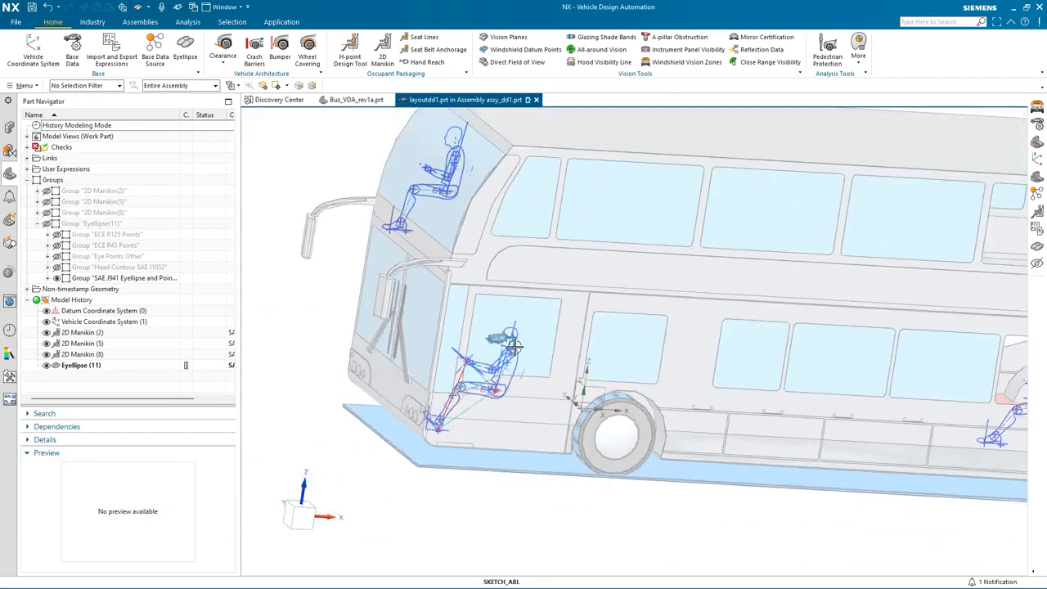
{"action": "middle_click_drag", "start_coordinate": [475, 455], "coordinate": [491, 458]}
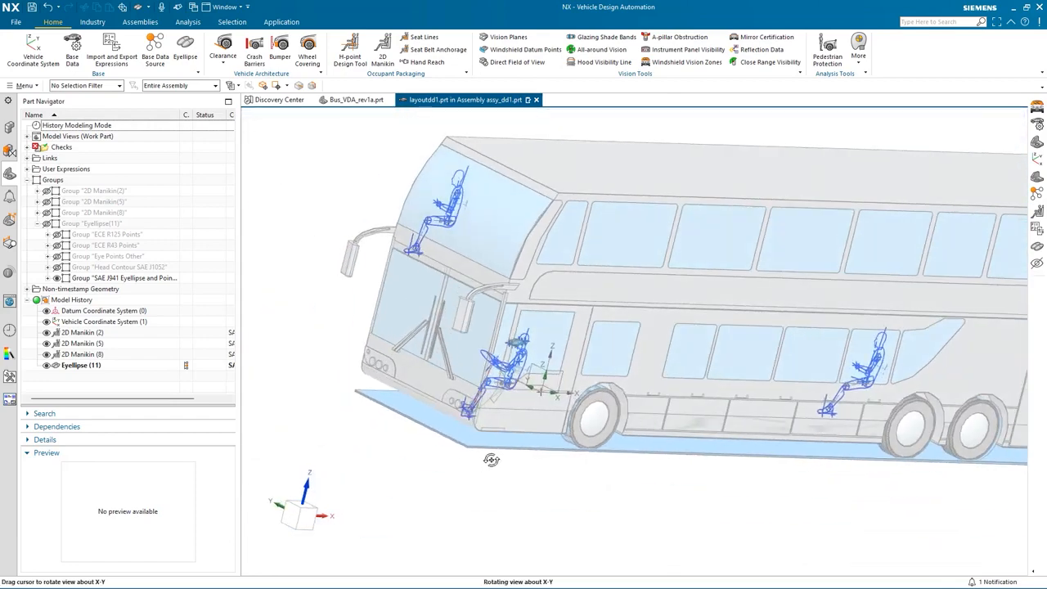
{"action": "left_click", "coordinate": [678, 65]}
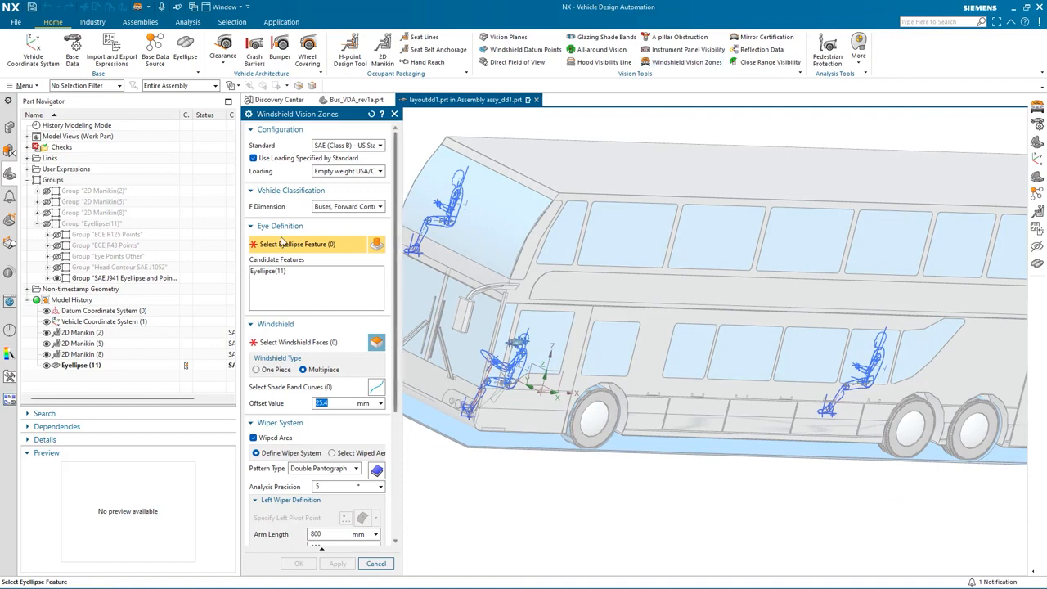
{"action": "left_click", "coordinate": [286, 275]}
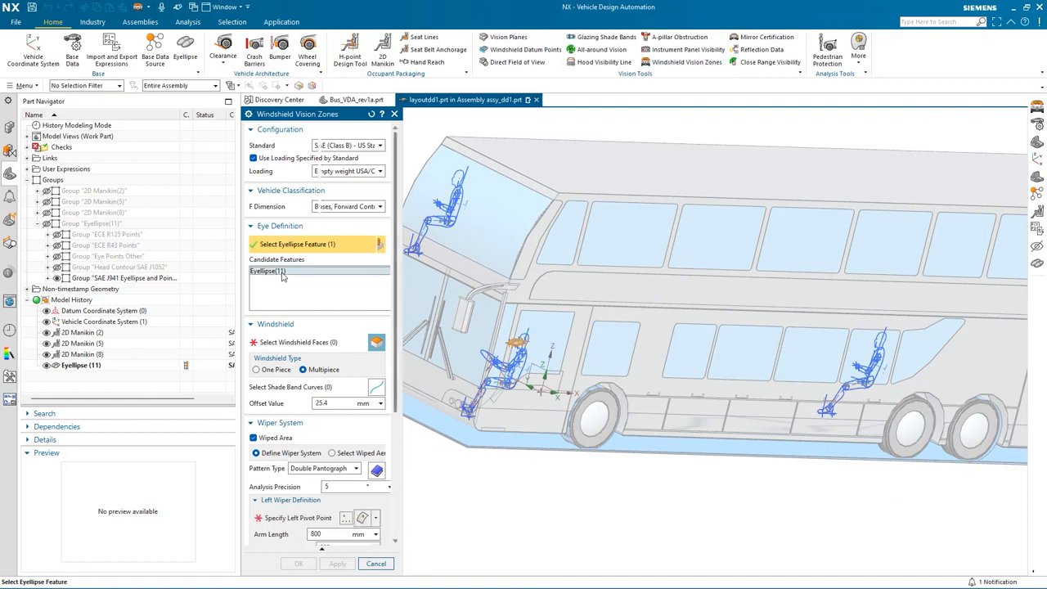
{"action": "left_click", "coordinate": [364, 146]}
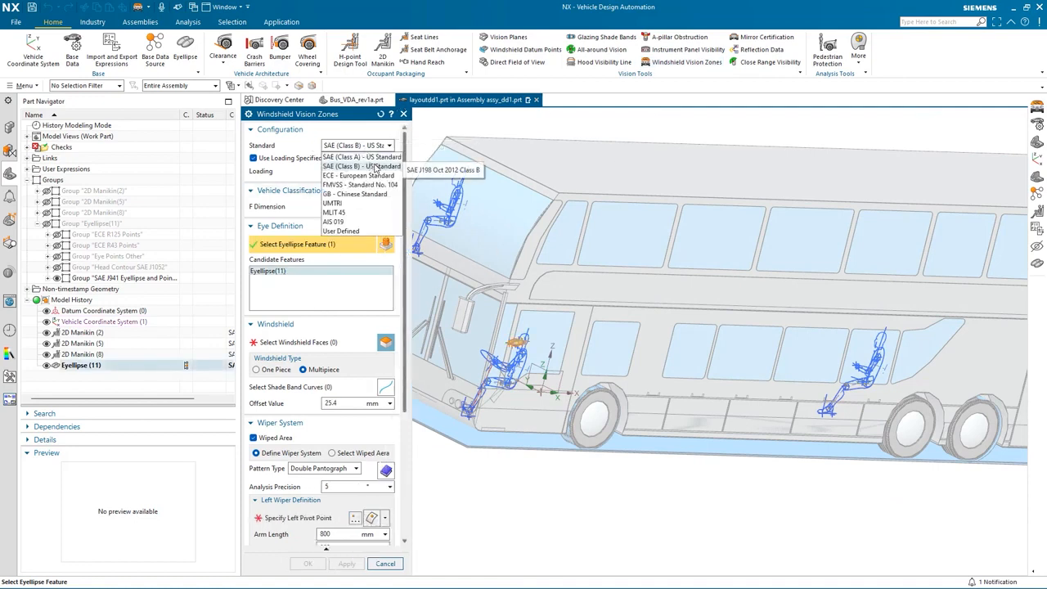
{"action": "left_click", "coordinate": [377, 167]}
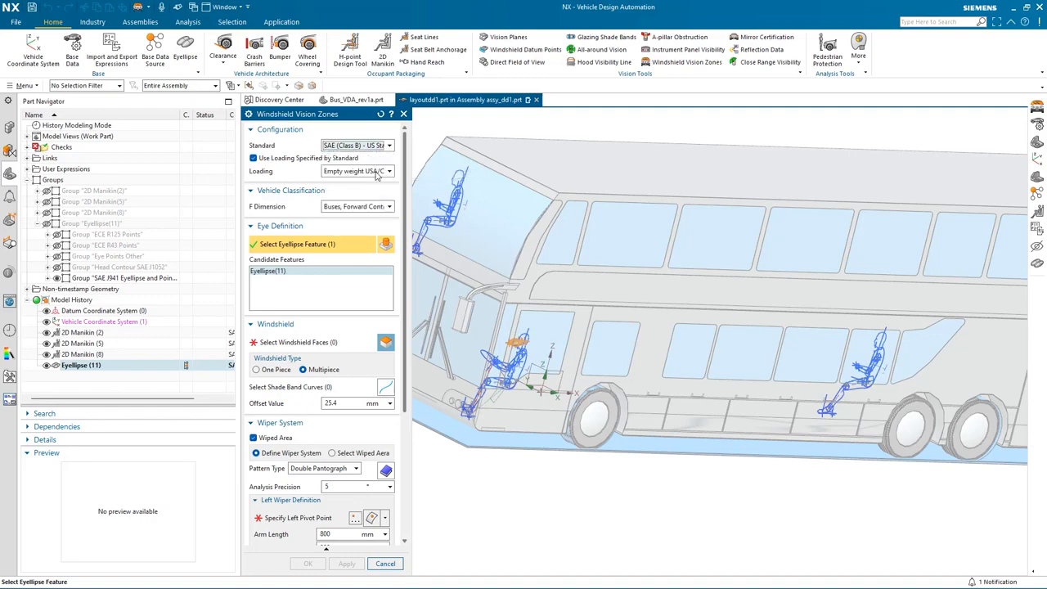
{"action": "left_click", "coordinate": [378, 207]}
{"action": "left_click", "coordinate": [375, 262]}
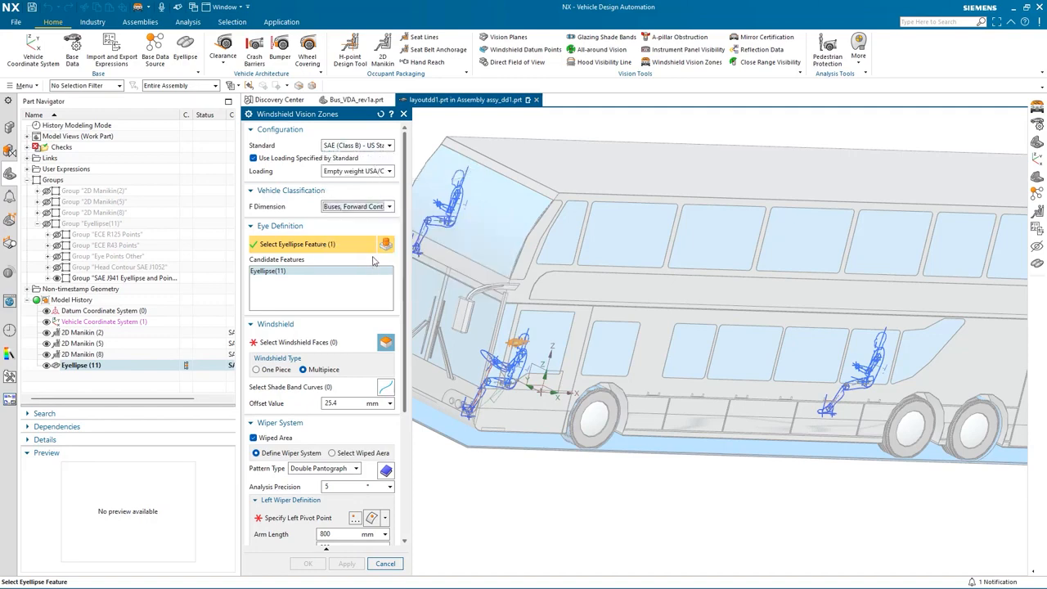
Select the two lower-deck front windshield panes as the windshield faces of the multipiece windshield.
{"action": "left_click", "coordinate": [338, 342]}
{"action": "left_click", "coordinate": [484, 304]}
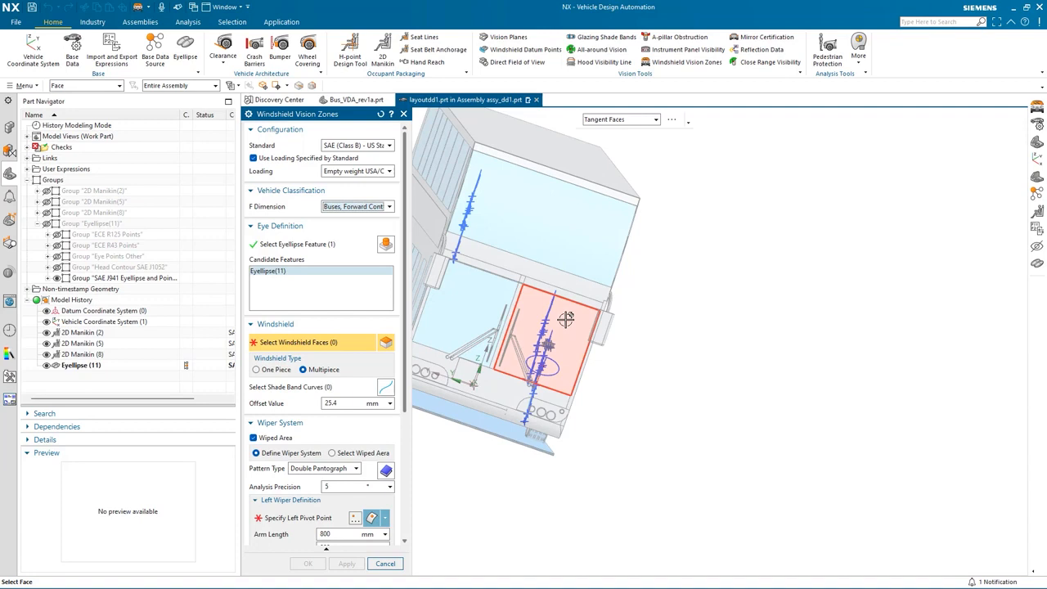
{"action": "left_click", "coordinate": [485, 303]}
{"action": "scroll", "coordinate": [315, 449], "scroll_direction": "down", "scroll_amount": 1}
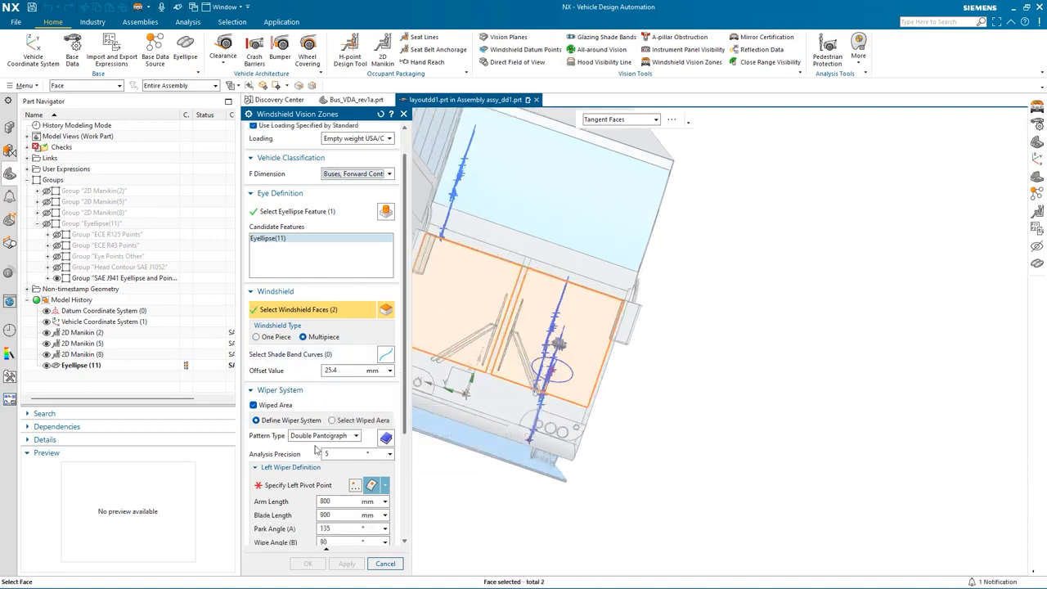
Try the Tandem wiper pattern and return the pattern type to Double Pantograph, with the pattern legend displayed.
{"action": "left_click", "coordinate": [335, 436]}
{"action": "left_click", "coordinate": [327, 460]}
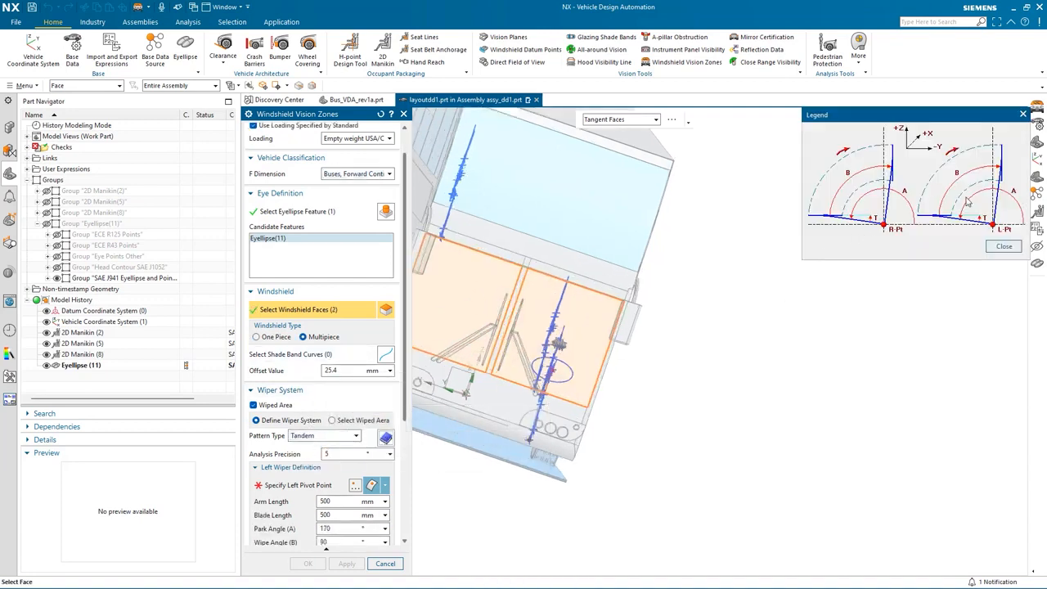
{"action": "left_click", "coordinate": [361, 436]}
{"action": "left_click", "coordinate": [323, 467]}
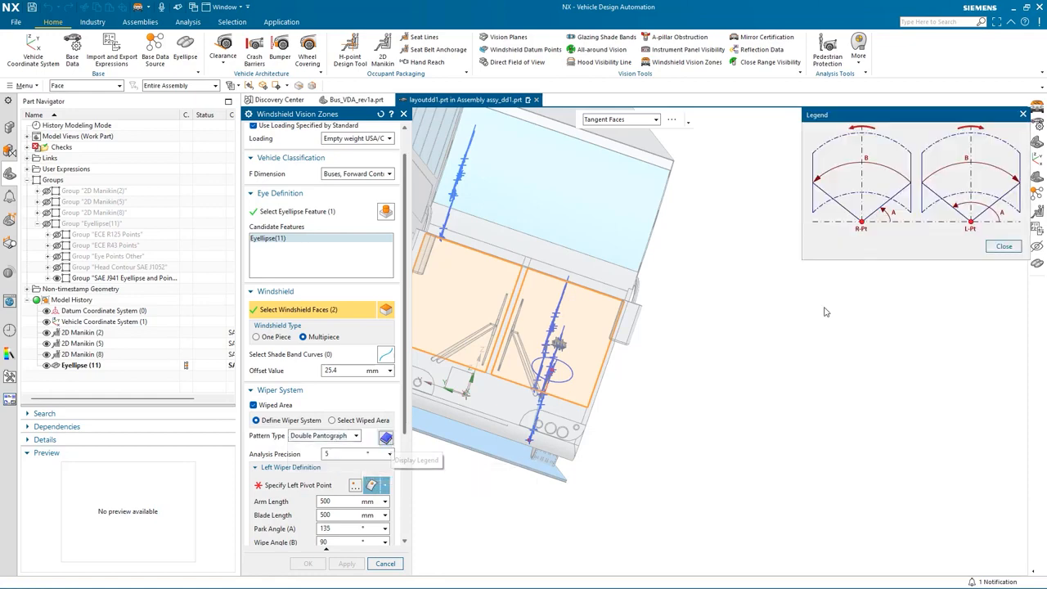
Place the left wiper's pivot point on the front panel face at the base of the driver-side wiper arms.
{"action": "left_click", "coordinate": [297, 452]}
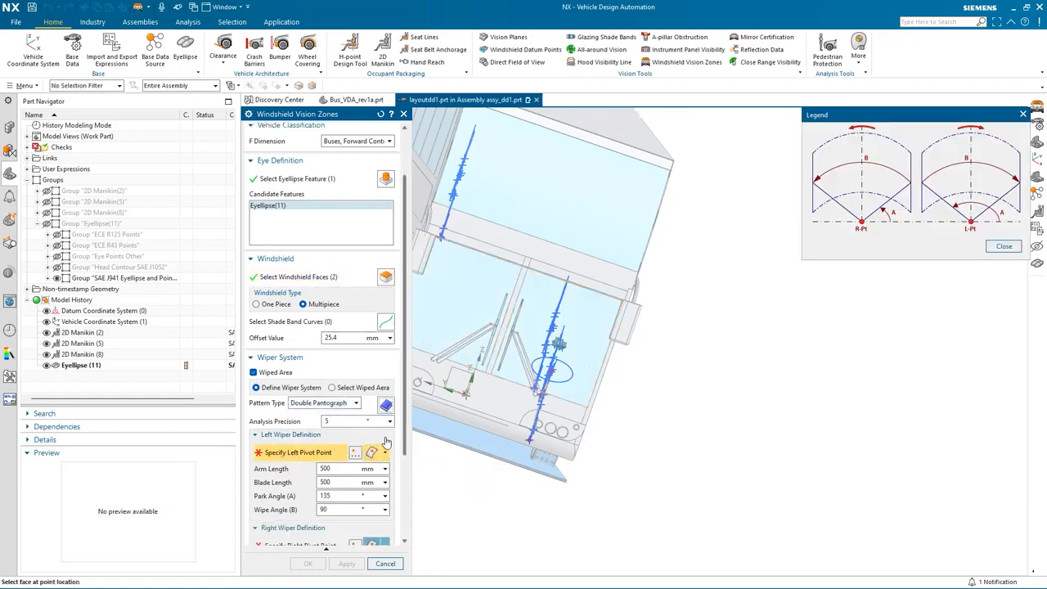
{"action": "scroll", "coordinate": [560, 380], "scroll_direction": "up", "scroll_amount": 5}
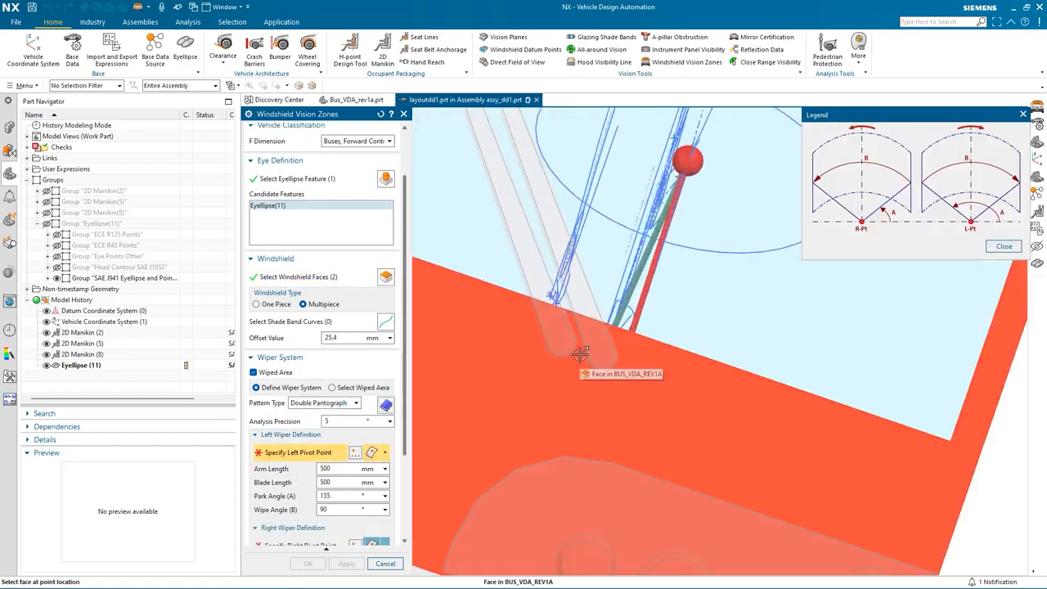
{"action": "left_click", "coordinate": [579, 354]}
{"action": "left_click", "coordinate": [883, 147]}
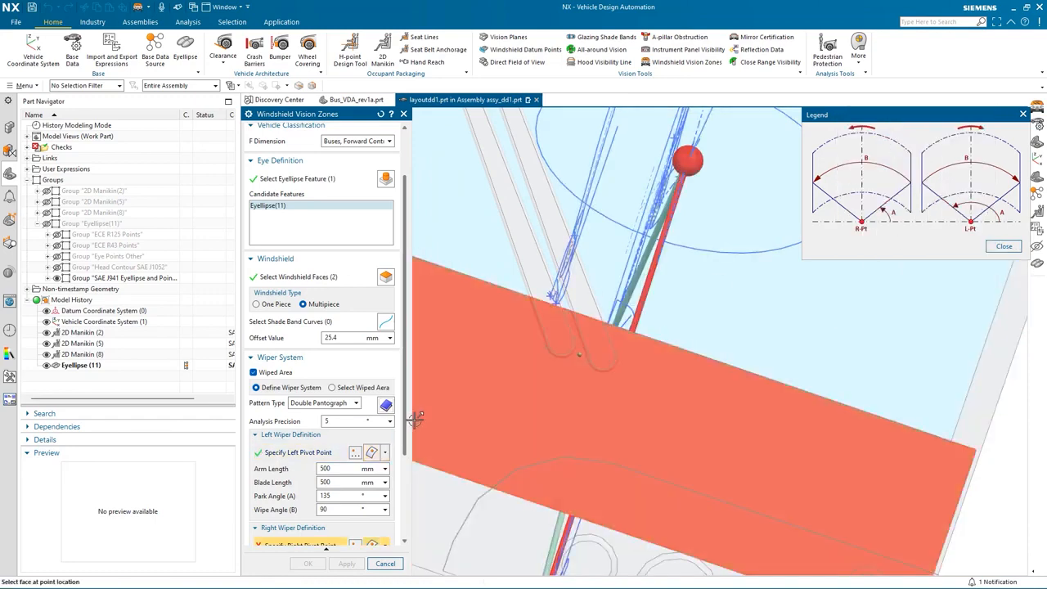
Place the right wiper's pivot point on the front panel face between the lower ends of the passenger-side wiper arms.
{"action": "scroll", "coordinate": [486, 435], "scroll_direction": "down", "scroll_amount": 8}
{"action": "scroll", "coordinate": [603, 371], "scroll_direction": "up", "scroll_amount": 6}
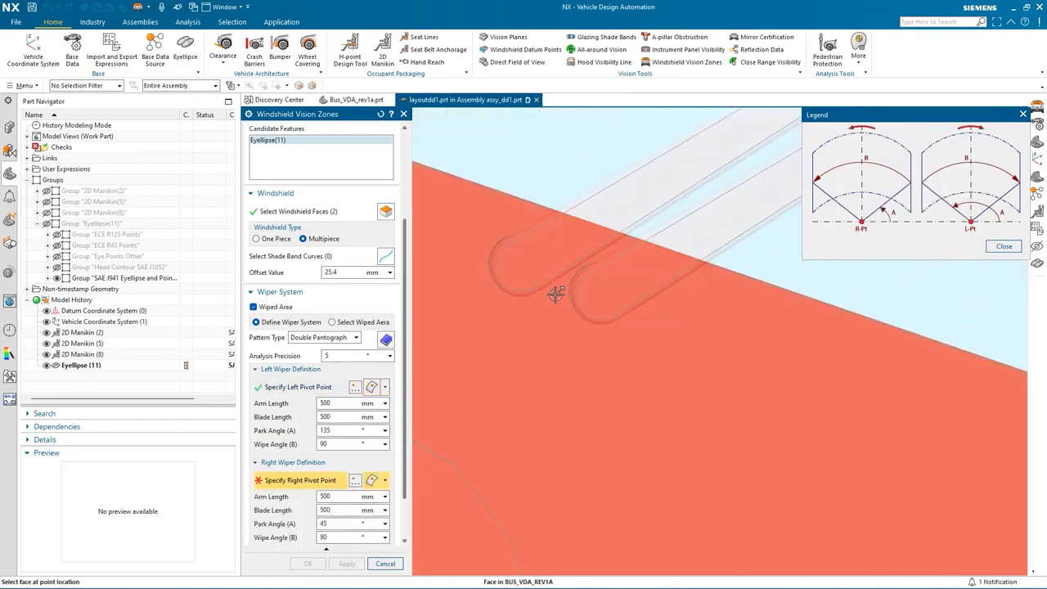
{"action": "left_click", "coordinate": [557, 287]}
{"action": "scroll", "coordinate": [557, 287], "scroll_direction": "down", "scroll_amount": 8}
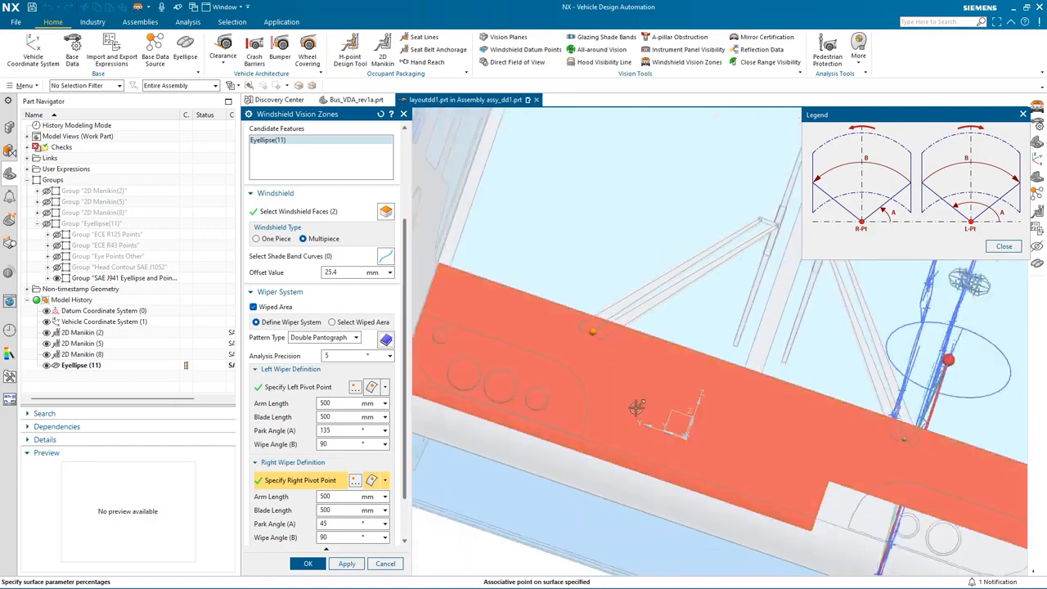
Set the left wiper's arm length to 800 mm and blade length to 900 mm, and create the windshield vision zones.
{"action": "left_click", "coordinate": [341, 403]}
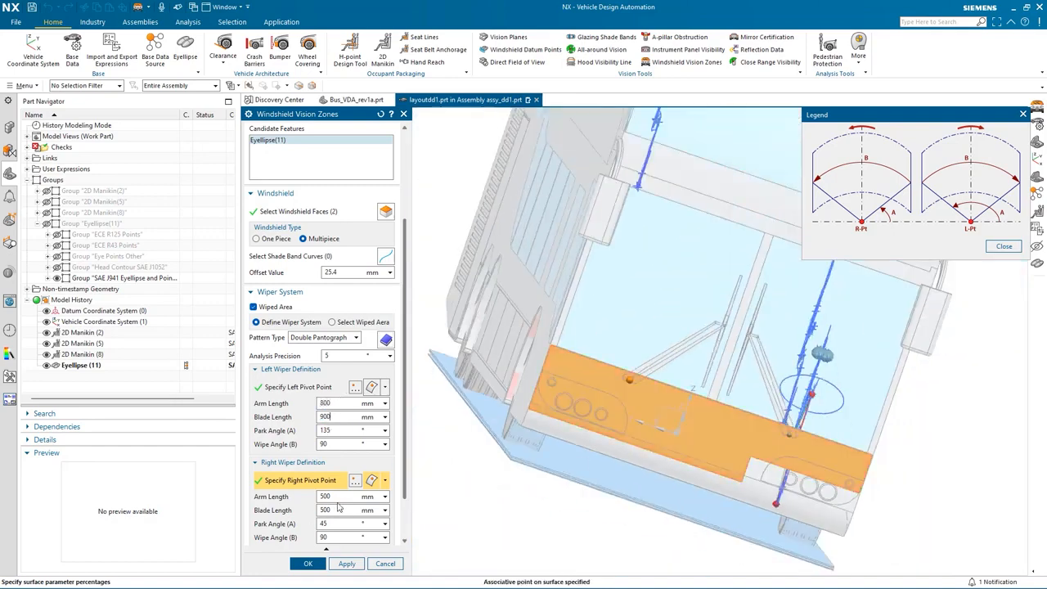
{"action": "type", "text": "800"}
{"action": "left_click", "coordinate": [308, 563]}
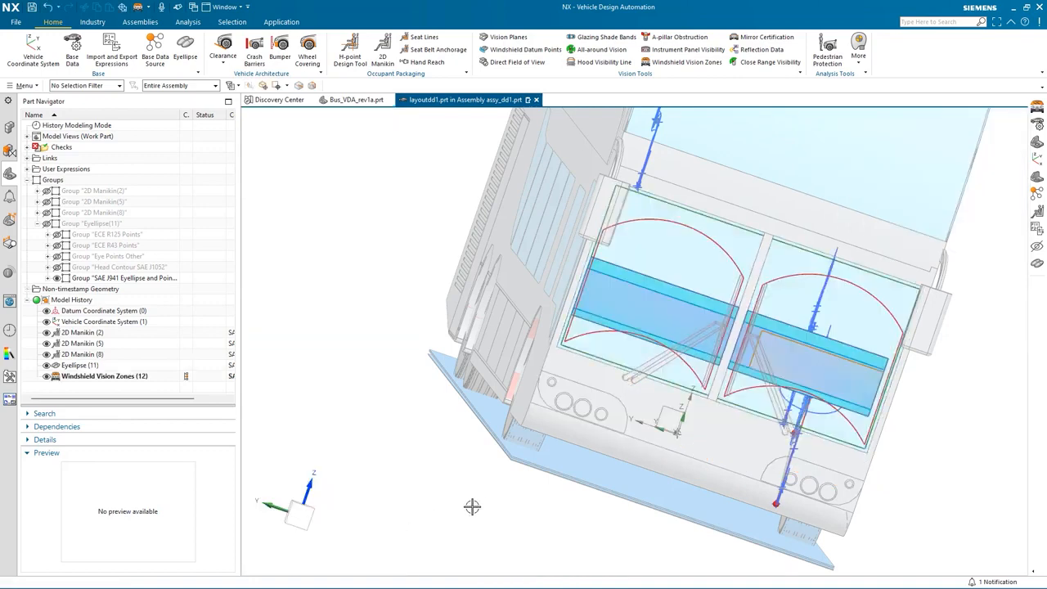
Examine the vision zones and wiped areas on the front windshield in relation to the driver's eyellipse.
{"action": "middle_click_drag", "start_coordinate": [472, 502], "coordinate": [440, 494]}
{"action": "scroll", "coordinate": [701, 355], "scroll_direction": "up", "scroll_amount": 2}
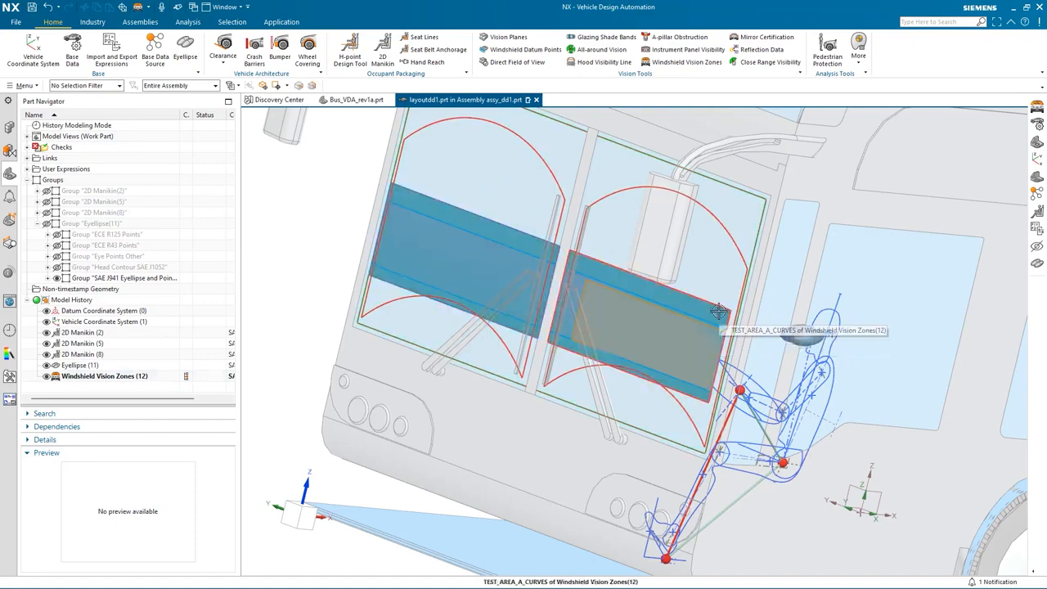
{"action": "scroll", "coordinate": [718, 310], "scroll_direction": "down", "scroll_amount": 8}
{"action": "middle_click_drag", "start_coordinate": [807, 378], "coordinate": [826, 416]}
{"action": "scroll", "coordinate": [839, 364], "scroll_direction": "up", "scroll_amount": 3}
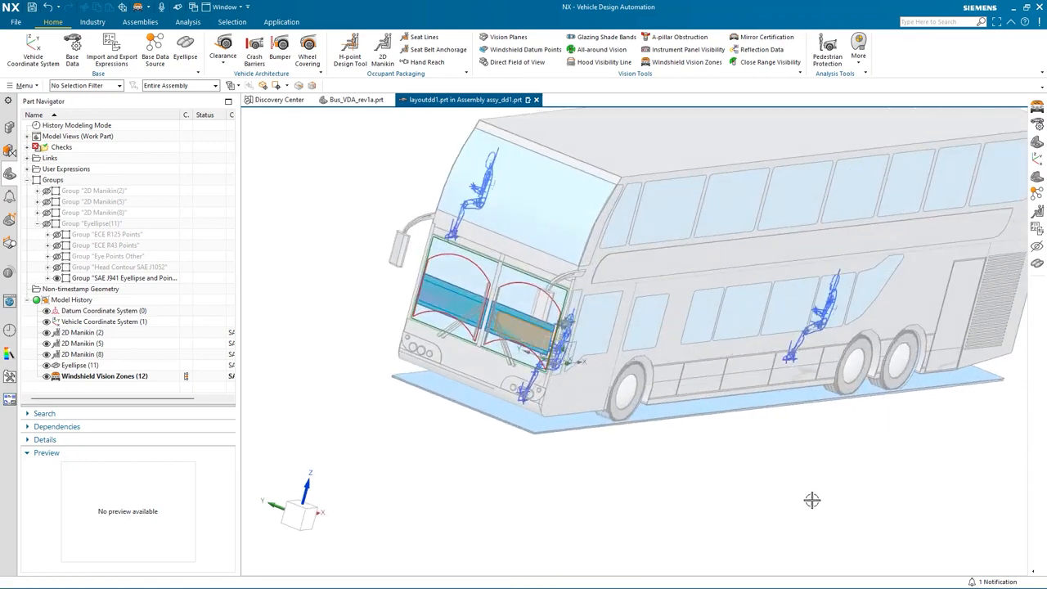